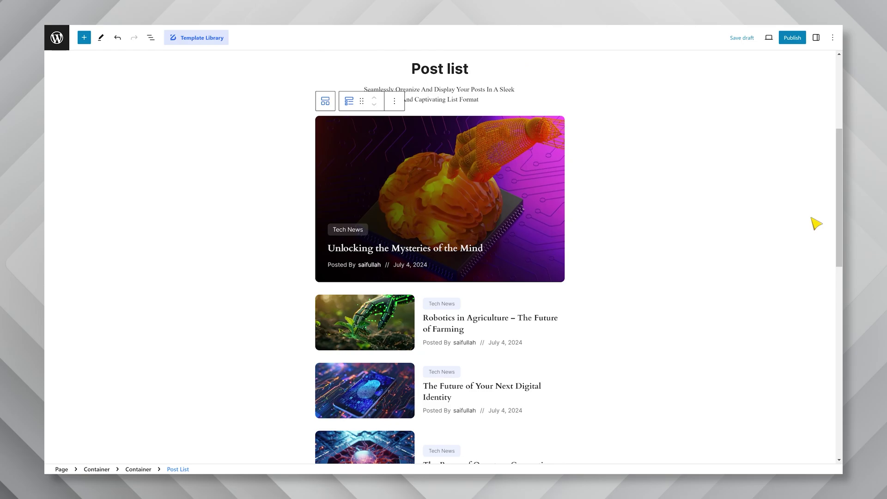
- Open the Post List block's settings, try Preset 2 and Preset 3, and return the layout to Preset 1
left_click(816, 37)
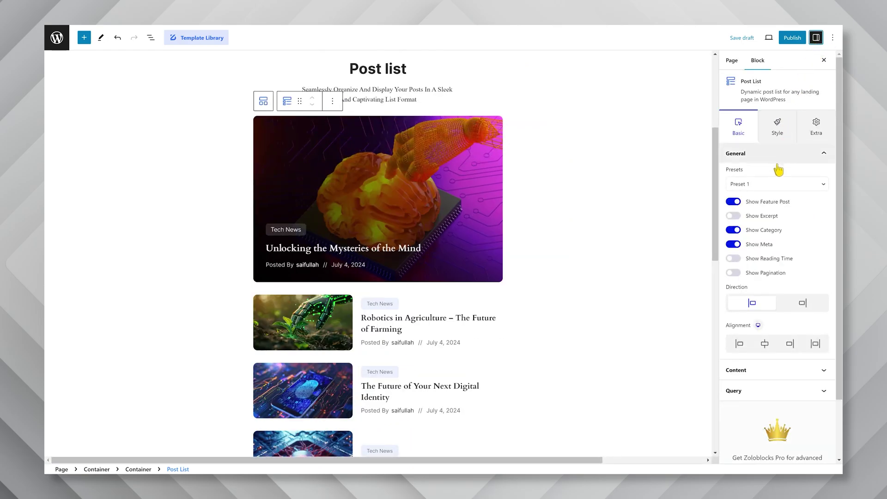
left_click(751, 187)
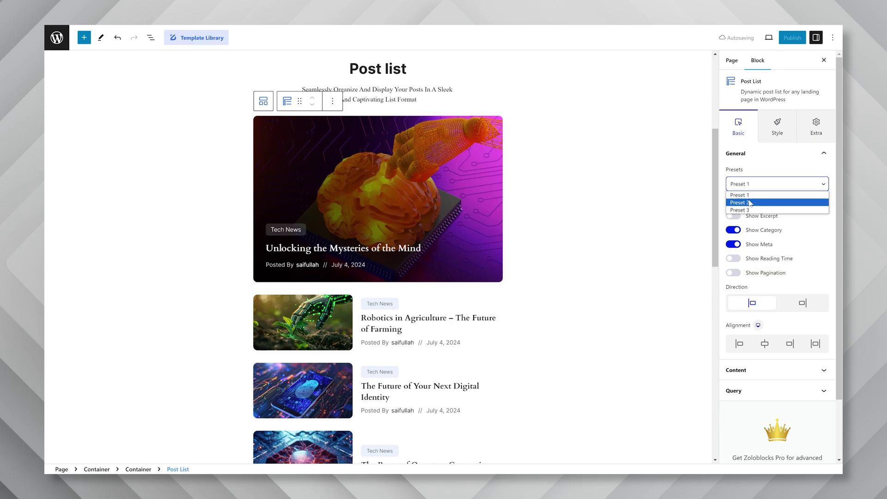
left_click(750, 202)
left_click(749, 185)
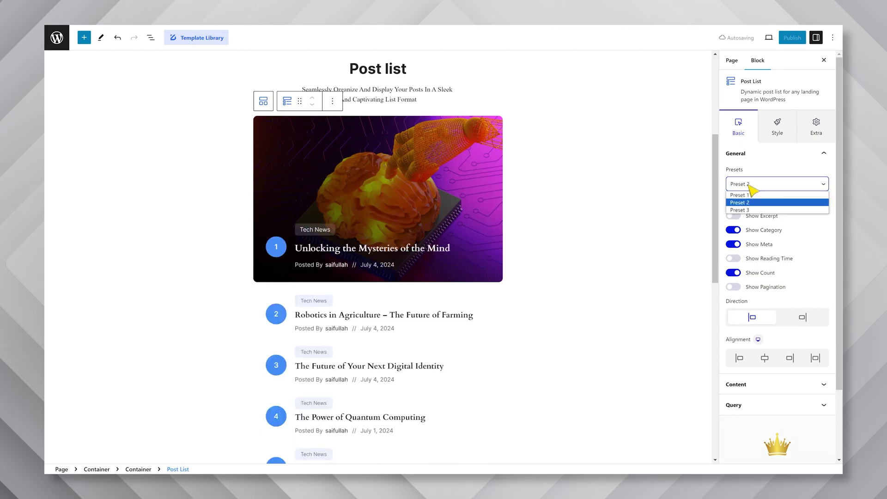
left_click(751, 211)
left_click(751, 187)
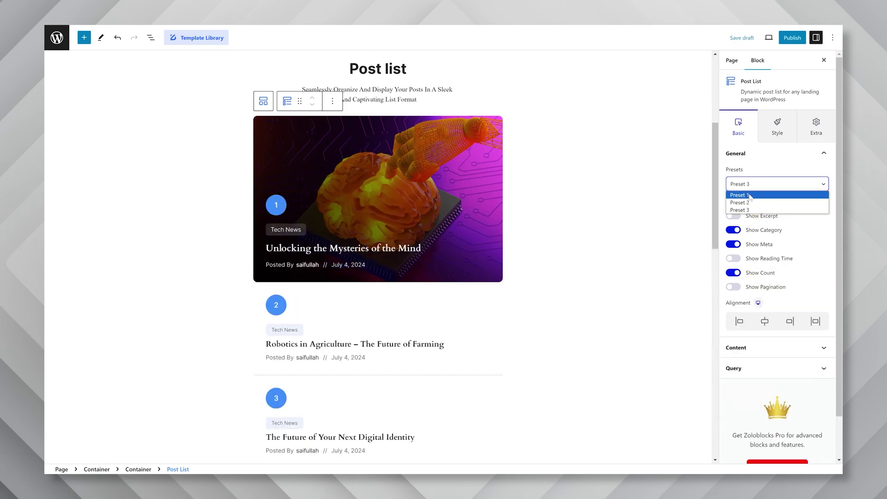
left_click(751, 194)
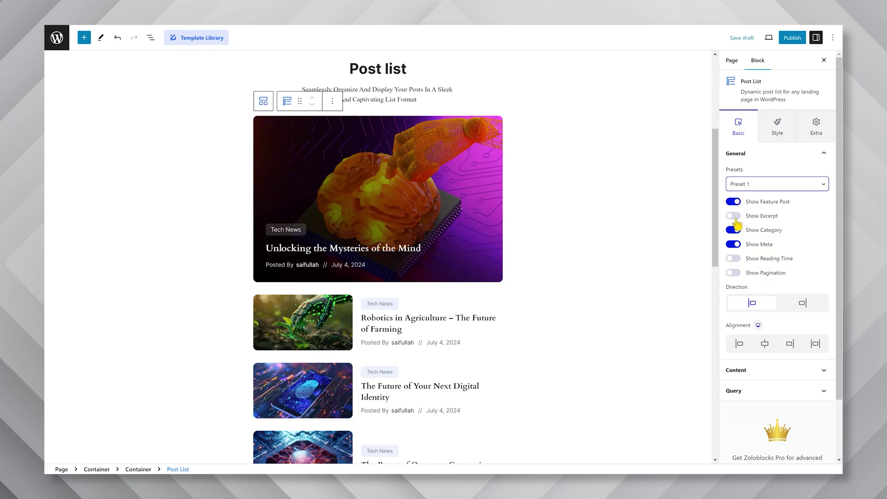
- Try showing the excerpt and the reading time on the posts, switching each one back off
left_click(734, 217)
left_click(735, 216)
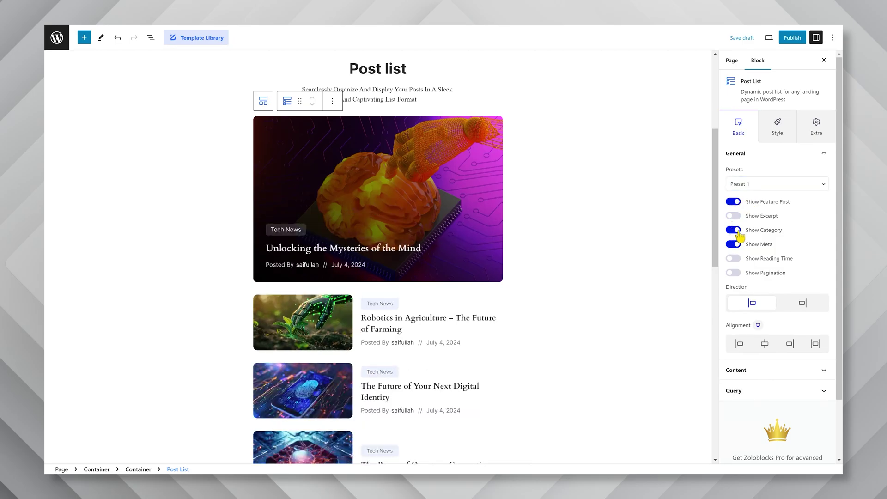
left_click(733, 258)
left_click(733, 260)
- Enable pagination for the post list and check the lower part of the list on the page
left_click(733, 274)
left_click_drag(715, 254, 718, 312)
scroll(717, 312, "up", 5)
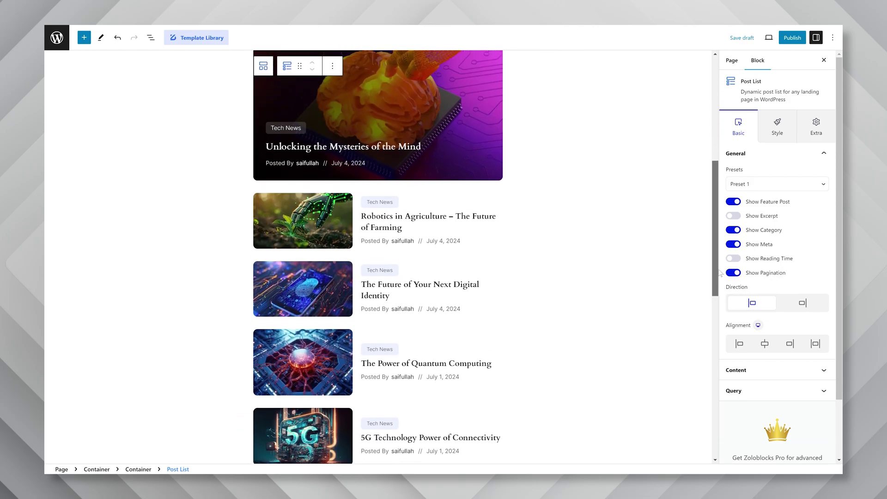
- Try the reversed image direction and the other text alignments, finishing with images on the left and left-aligned content
left_click(802, 304)
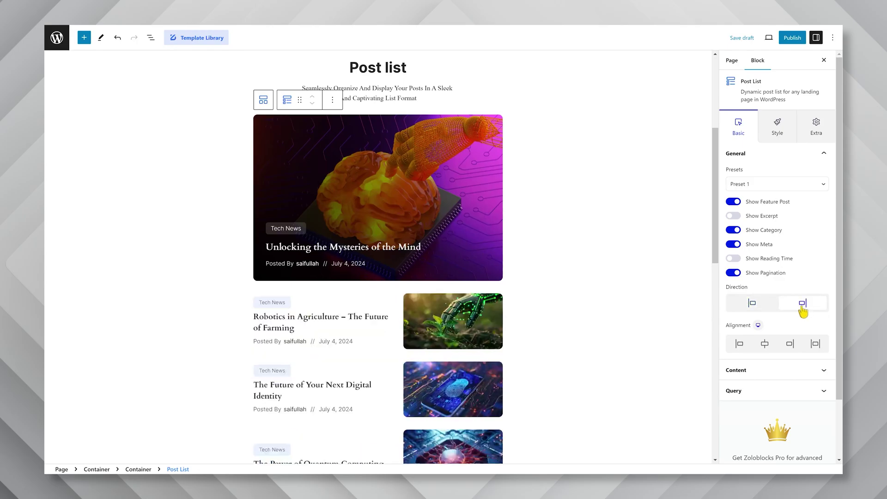
left_click(751, 303)
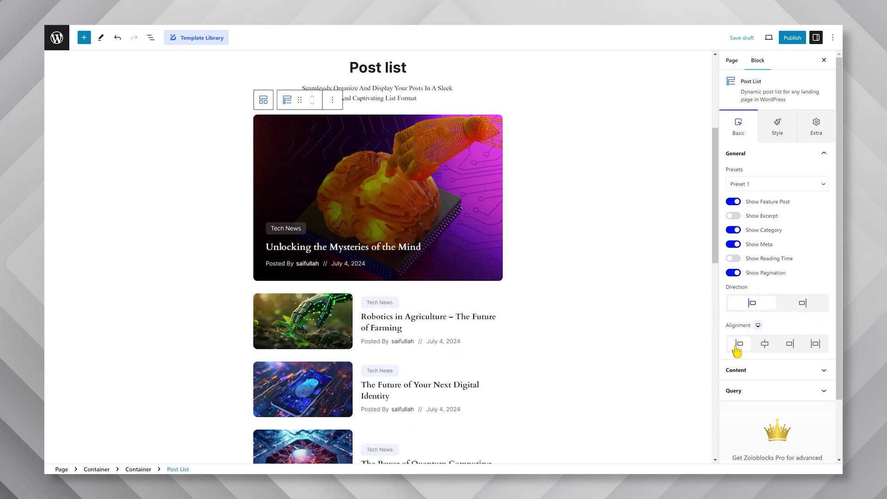
left_click(764, 344)
left_click(789, 344)
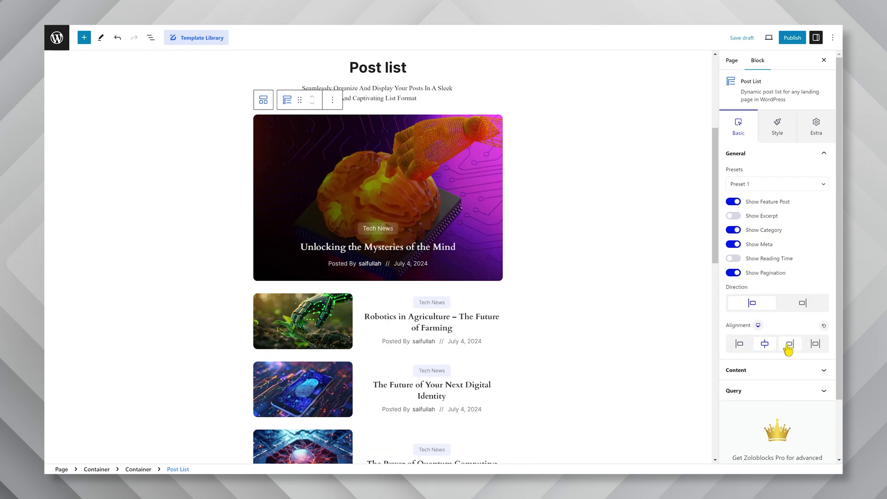
left_click(814, 345)
left_click(740, 345)
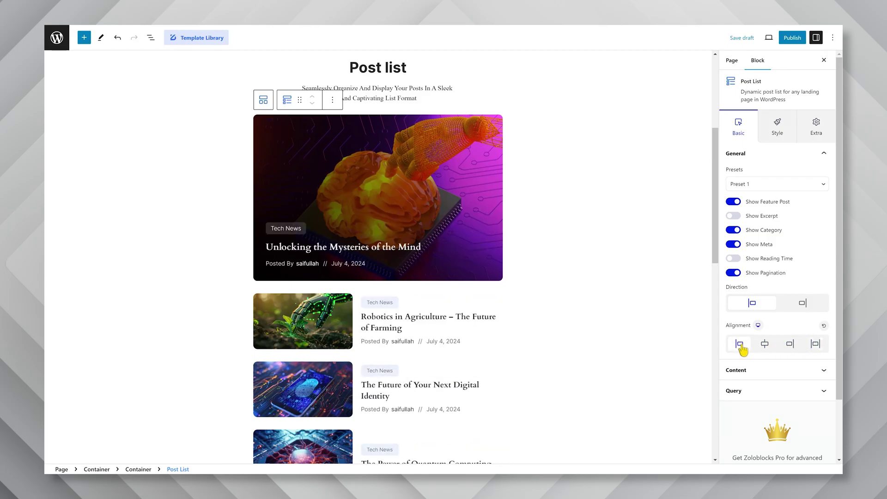
- Change the meta separator between author and date to "||" in the block's content settings
left_click(739, 375)
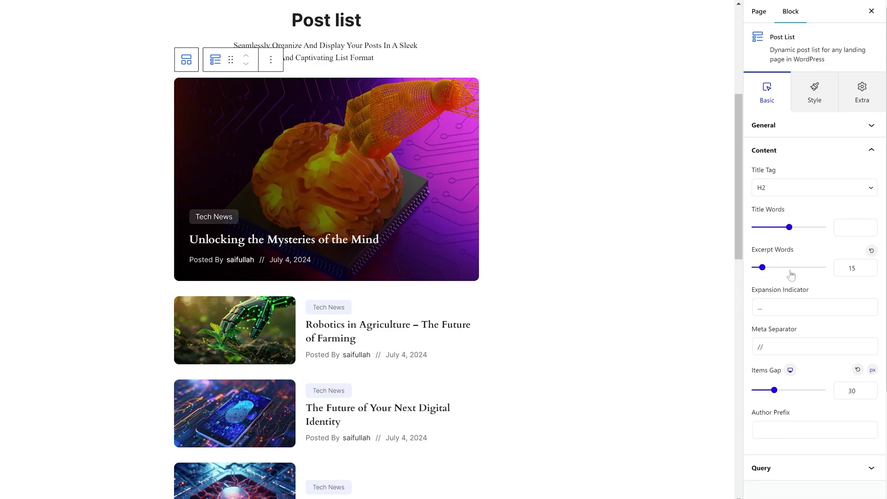
double_click(760, 346)
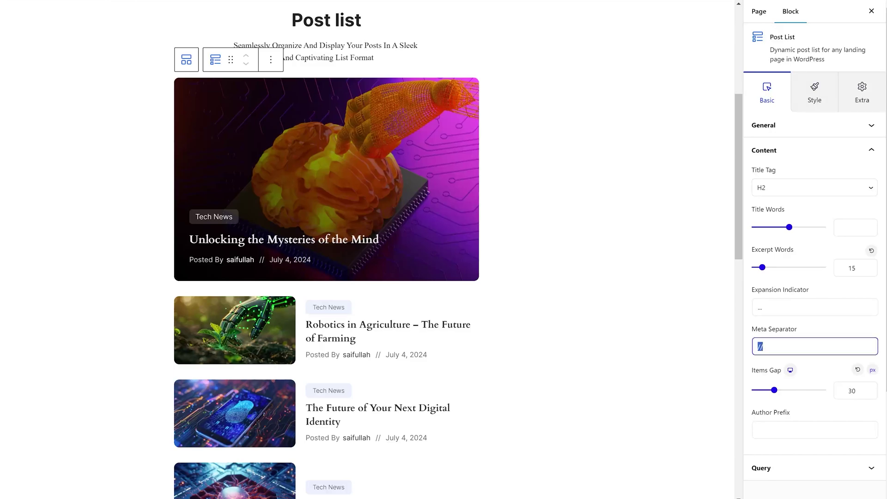
key("BackSpace")
type("||")
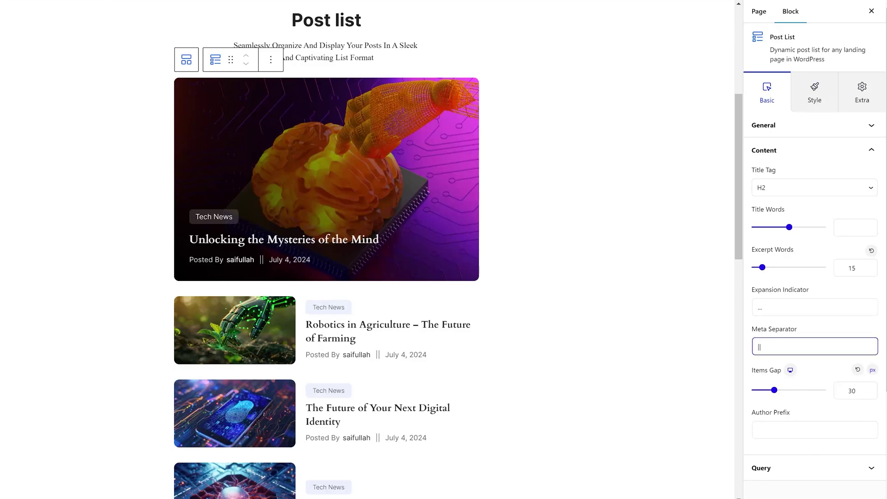
- Set the gap between list items to 31 px and open the author prefix for editing
scroll(768, 415, "down", 1)
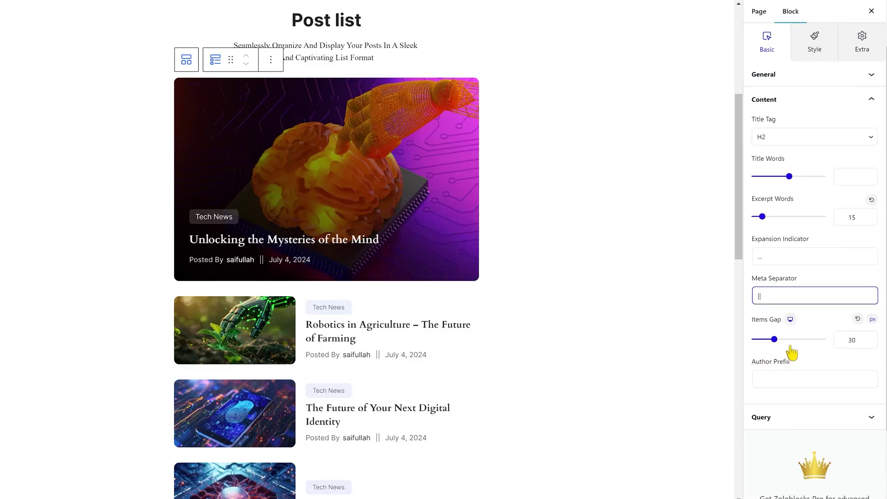
left_click_drag(774, 339, 781, 341)
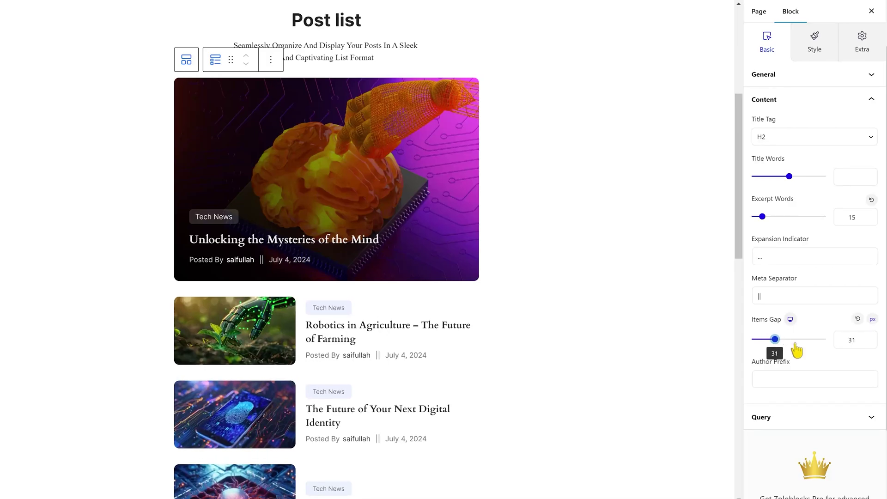
left_click(785, 379)
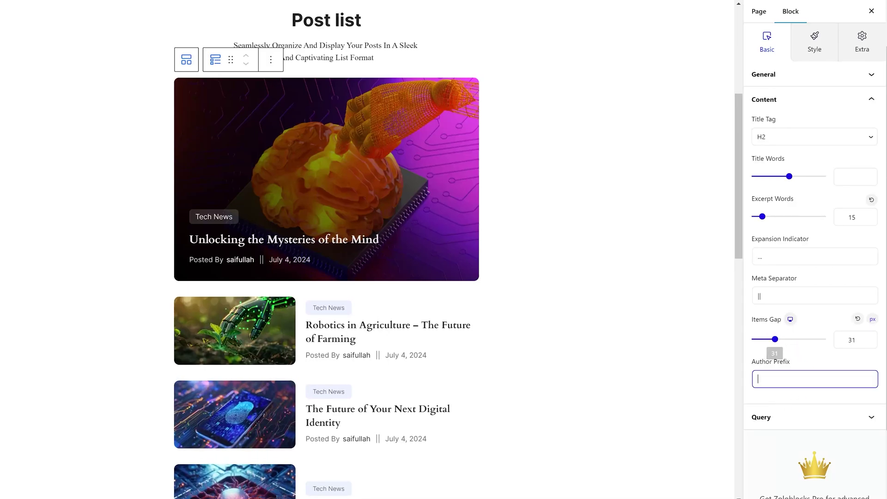
- Filter the block's post query by the author of the posts shown in the list
left_click(779, 414)
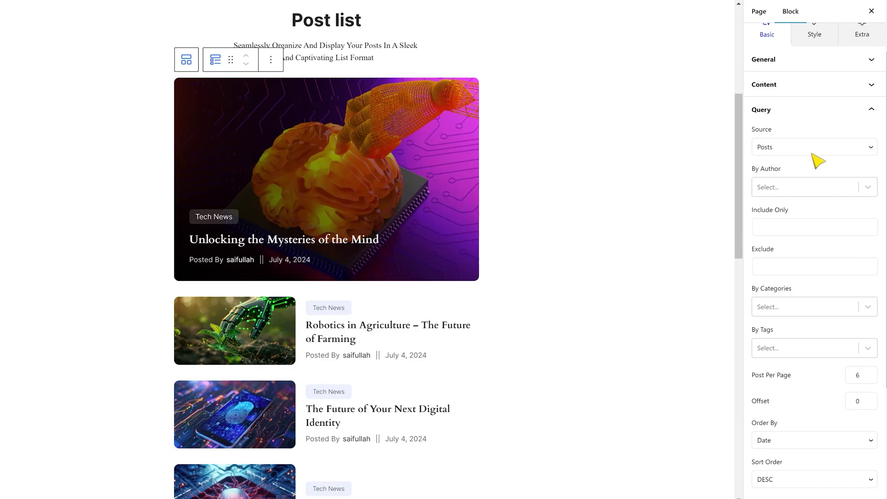
left_click(816, 186)
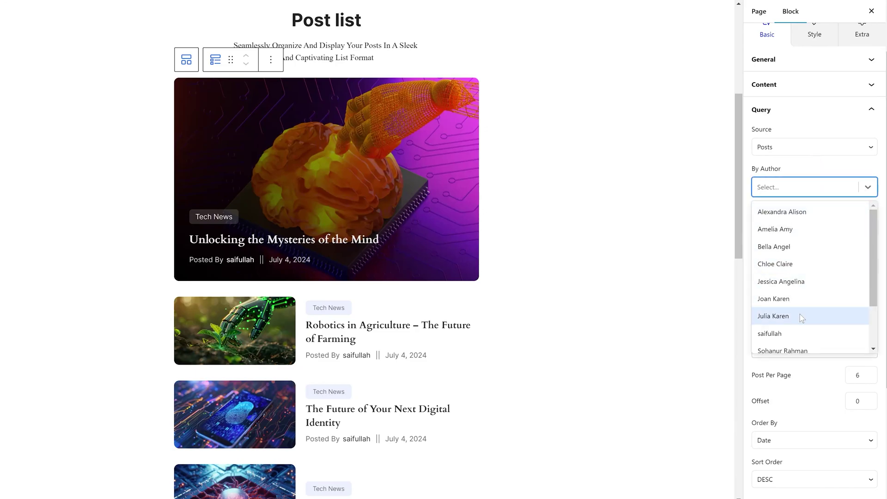
left_click(790, 331)
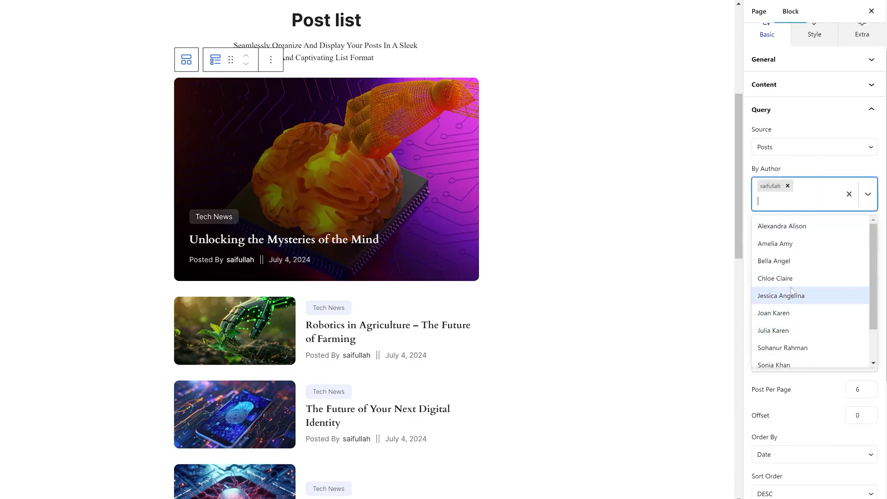
left_click(865, 189)
- Restrict the post query to the Tech News category
left_click(794, 321)
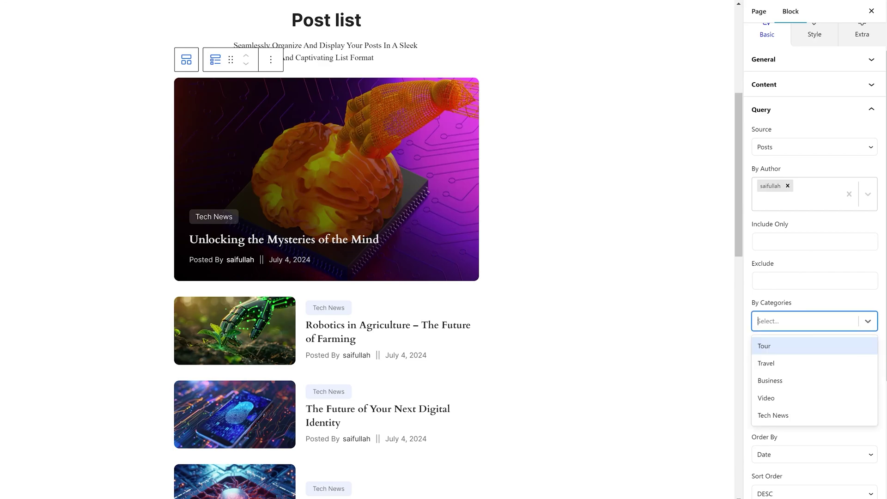
left_click(777, 415)
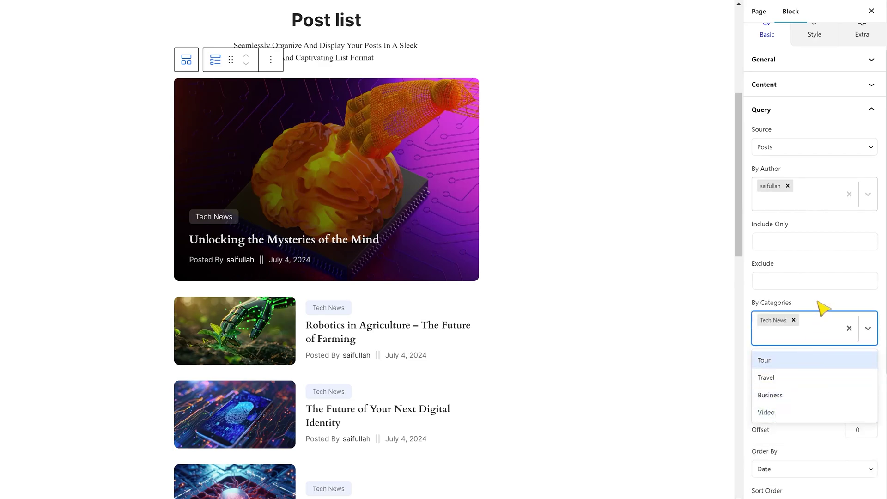
left_click(821, 266)
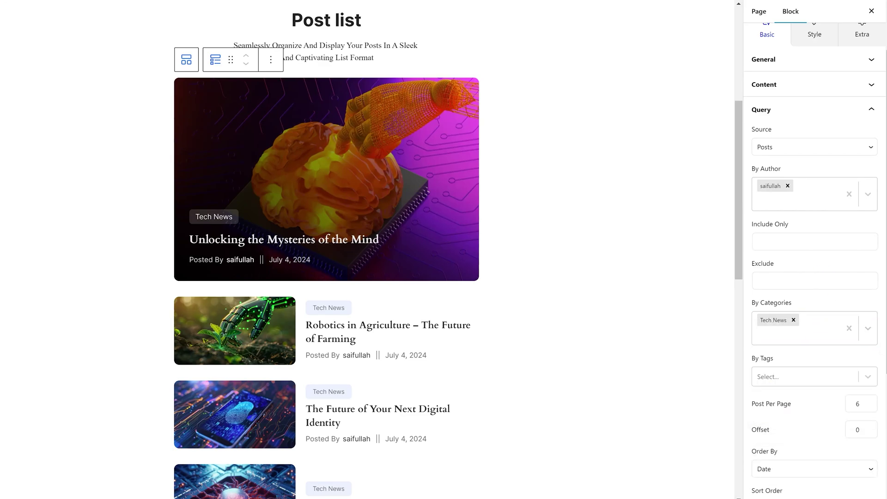
- Set the query to 4 posts per page and review the remaining ordering options
double_click(857, 403)
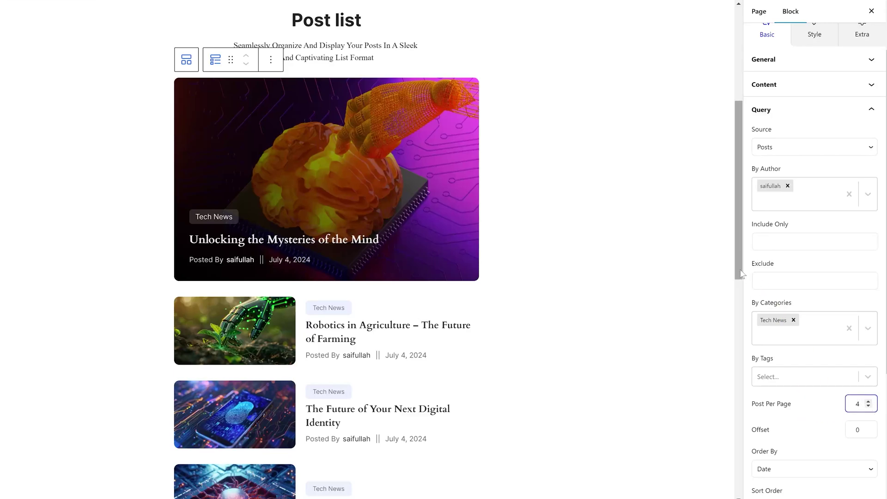
scroll(843, 405, "down", 1)
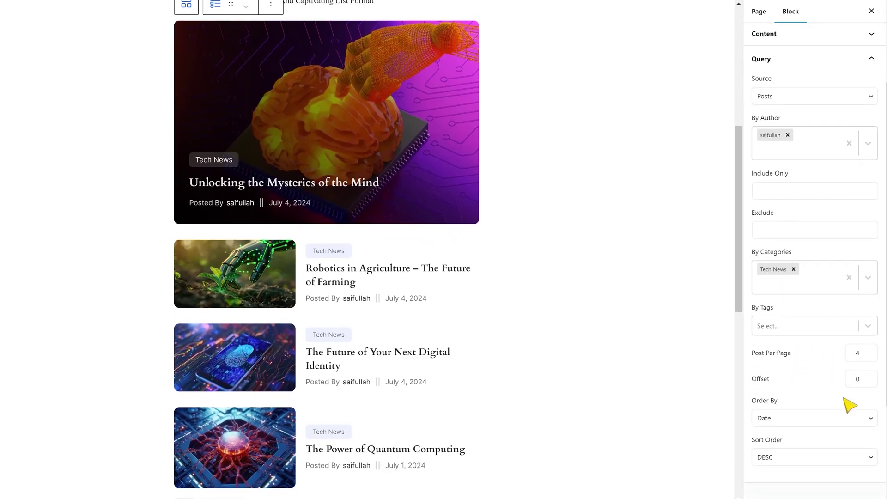
scroll(827, 393, "down", 1)
scroll(842, 390, "down", 1)
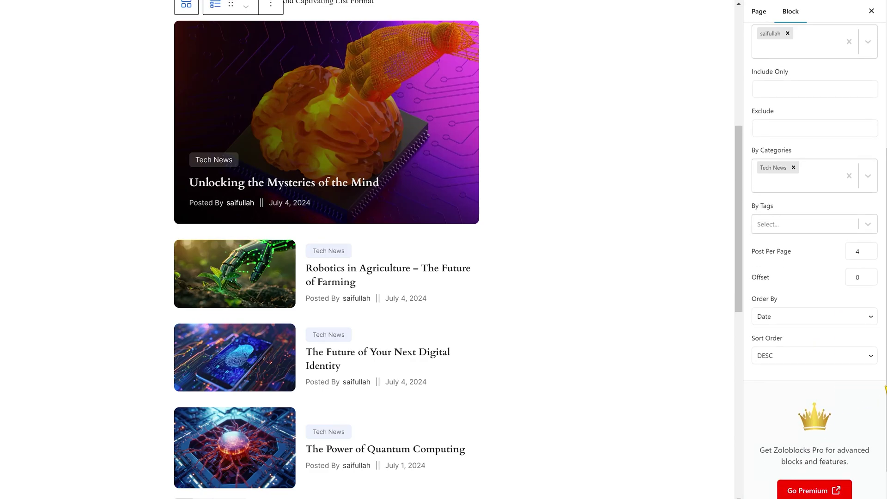
scroll(841, 390, "up", 3)
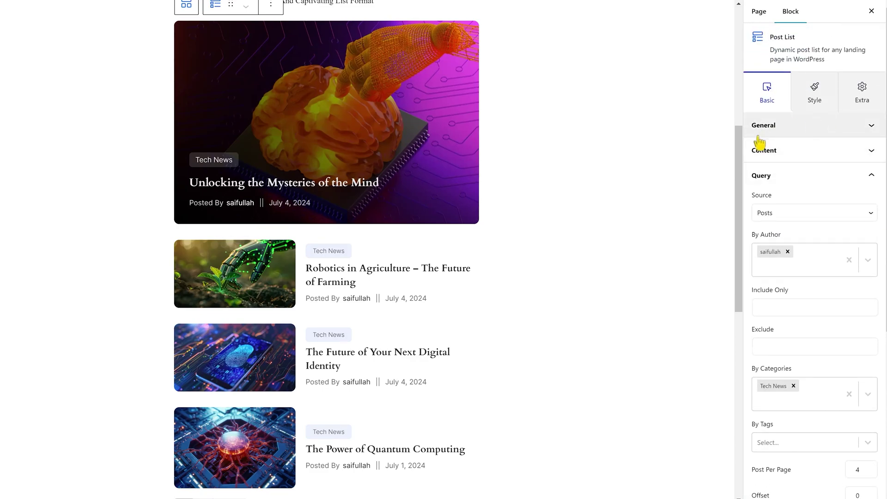
scroll(739, 136, "up", 2)
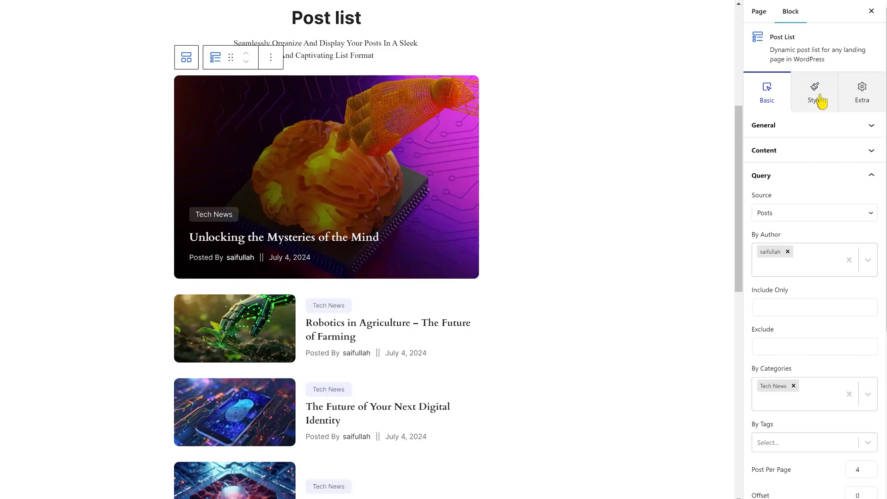
- Examine the block's item style options for normal and featured posts
left_click(820, 102)
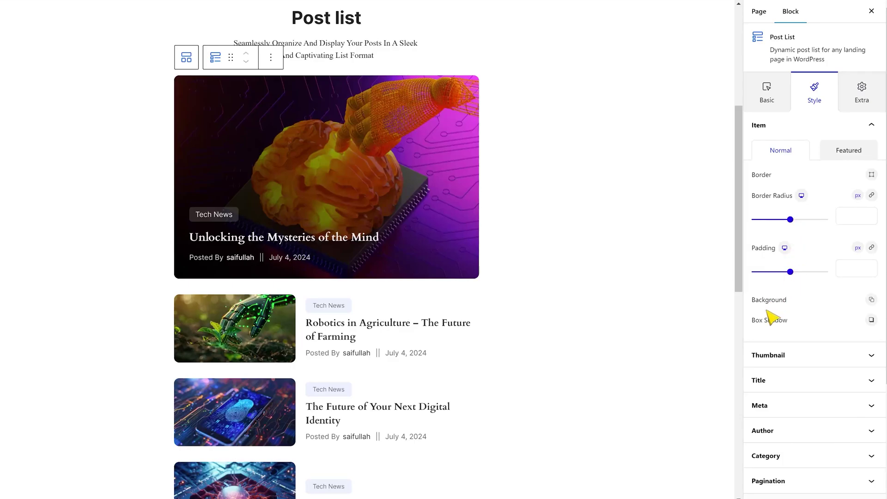
left_click(842, 158)
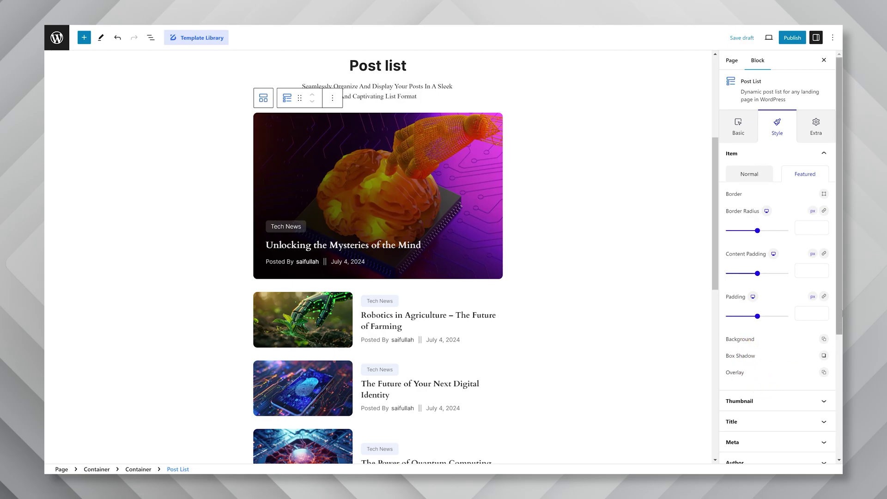
scroll(776, 370, "down", 3)
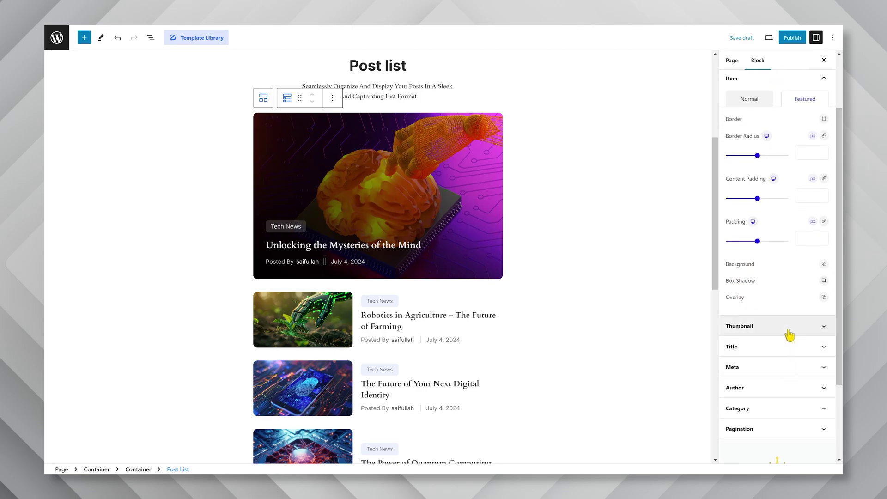
- Set the thumbnail height of the normal posts to 180 px
left_click(789, 329)
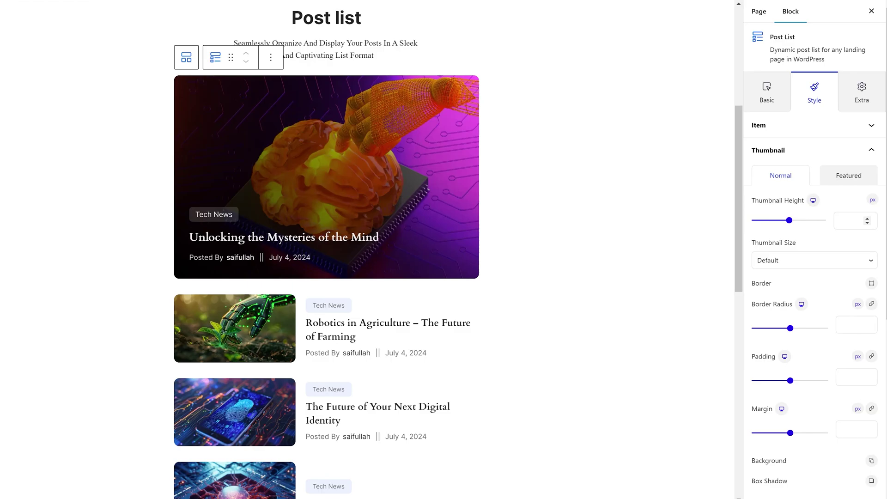
left_click(851, 221)
type("180")
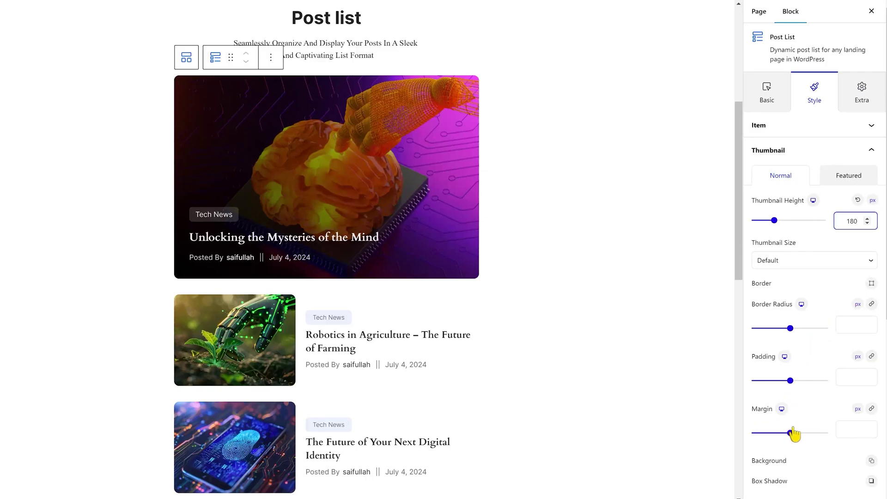
- Set the featured post's thumbnail height to 323 px
left_click(848, 178)
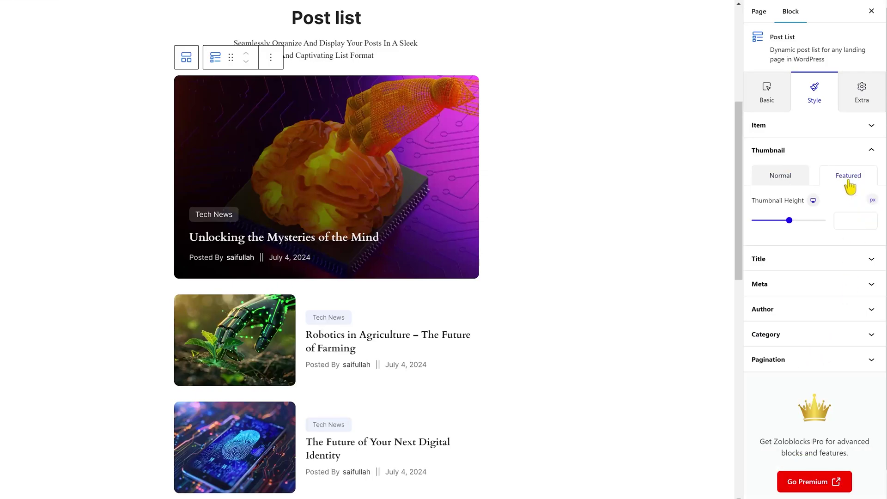
left_click(852, 220)
left_click_drag(789, 220, 792, 221)
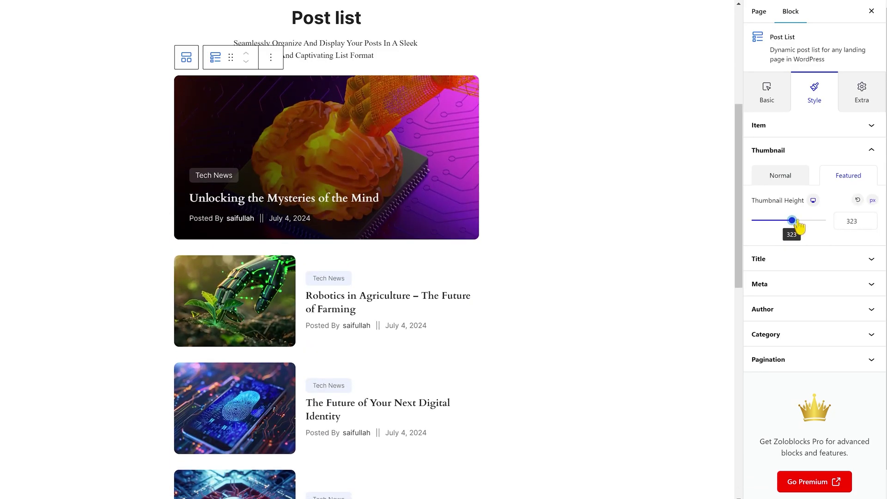
- Style the normal post titles with the Inter font, size 20 px, weight 600 and title color #363636
left_click(812, 260)
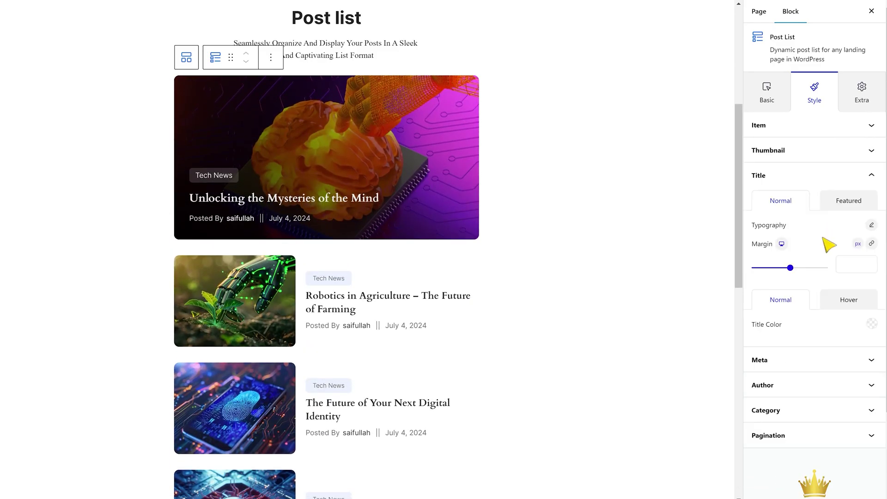
left_click(871, 226)
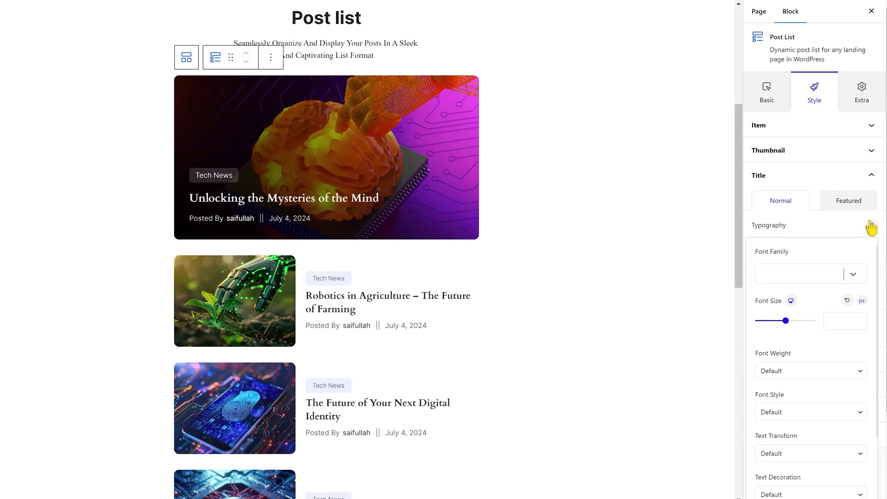
type("inter")
key("Return")
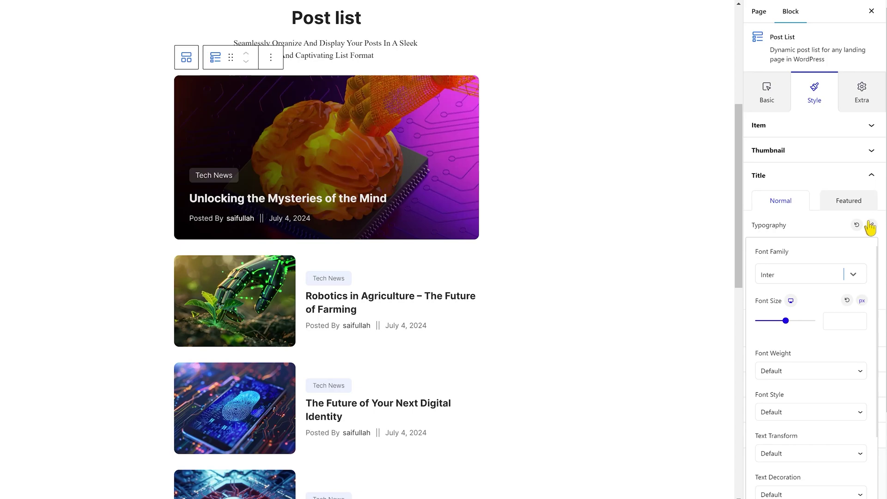
left_click(842, 321)
type("20")
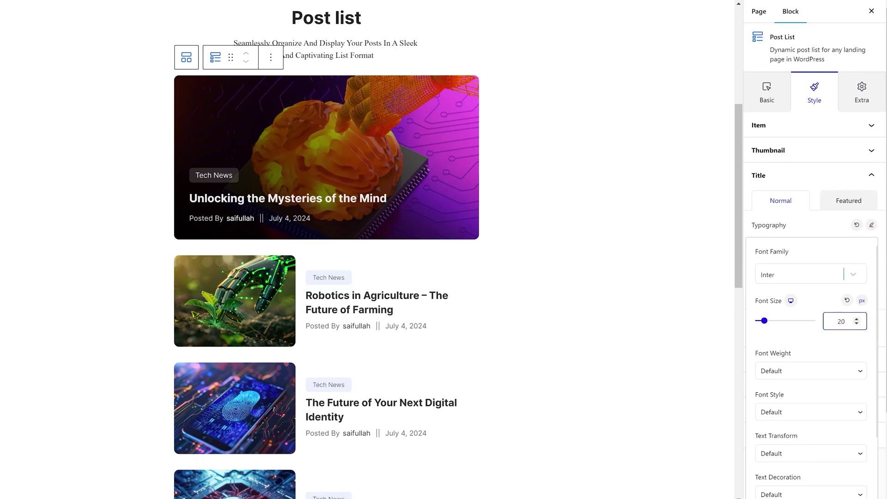
left_click(827, 371)
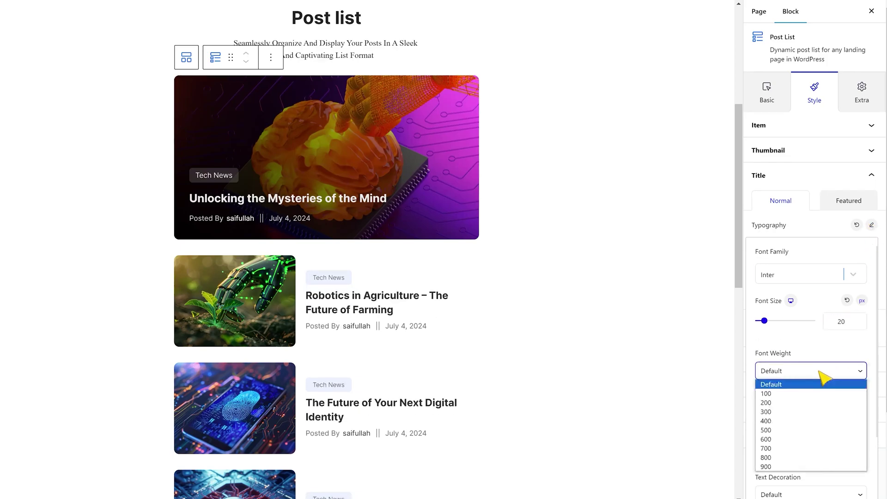
left_click(803, 438)
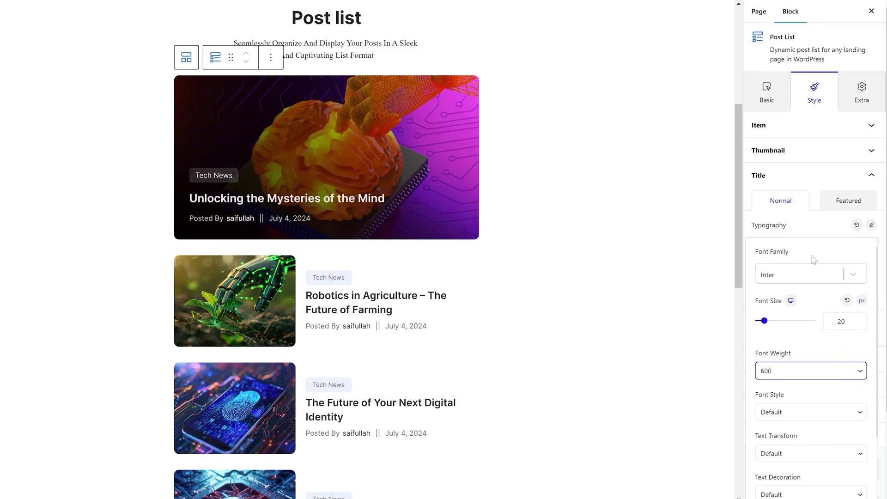
left_click(825, 237)
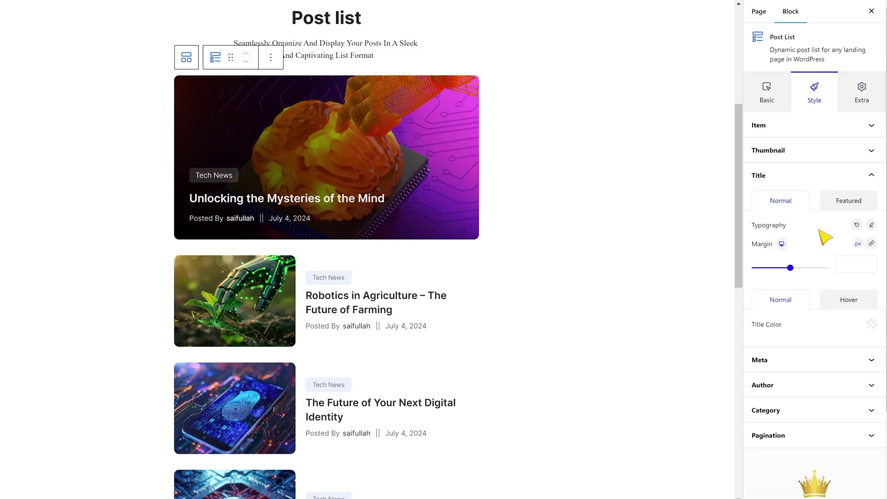
left_click(871, 326)
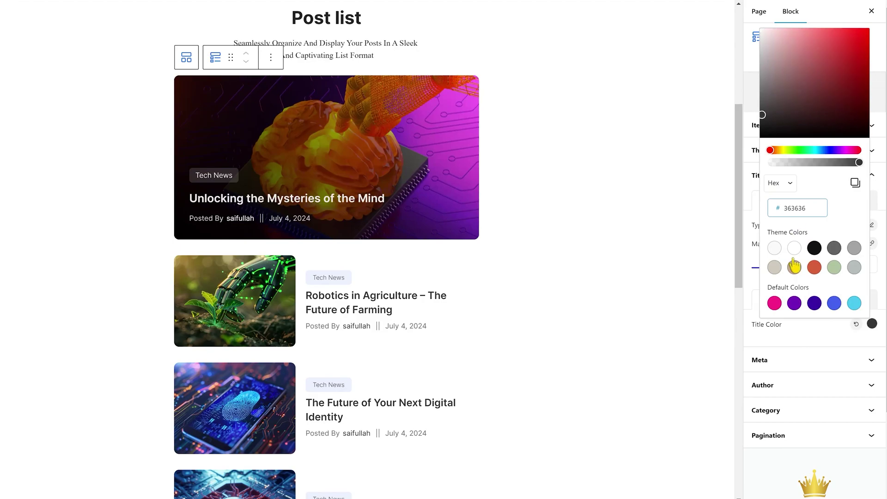
left_click(806, 330)
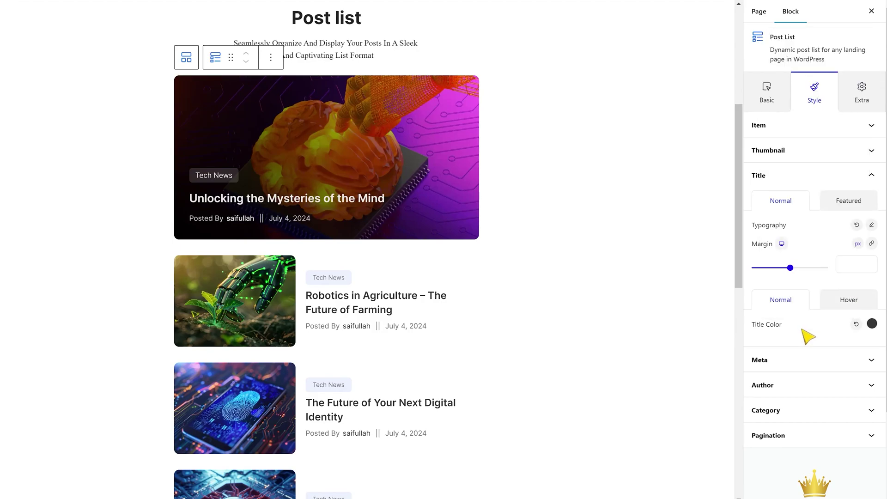
- Set the featured post's title typography to Inter, 24 px, weight 600 and line height 1.3 em
left_click(862, 208)
left_click(871, 225)
type("in")
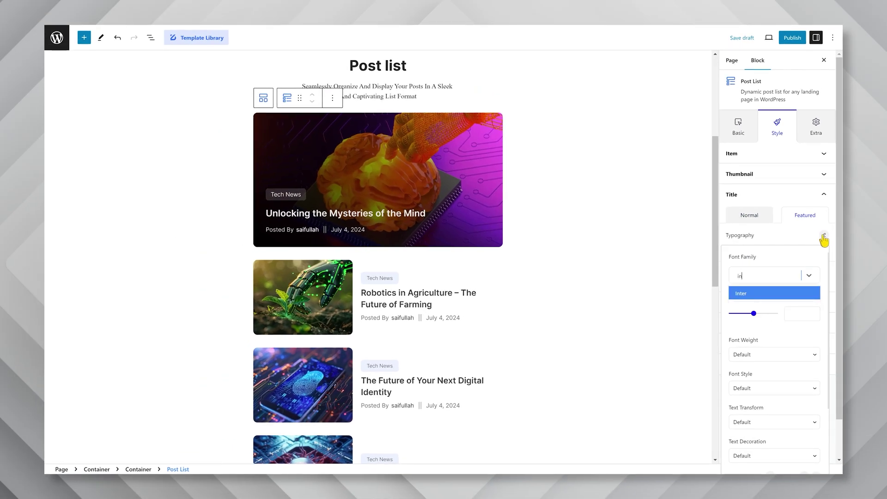
type("ter")
key("Return")
left_click(812, 316)
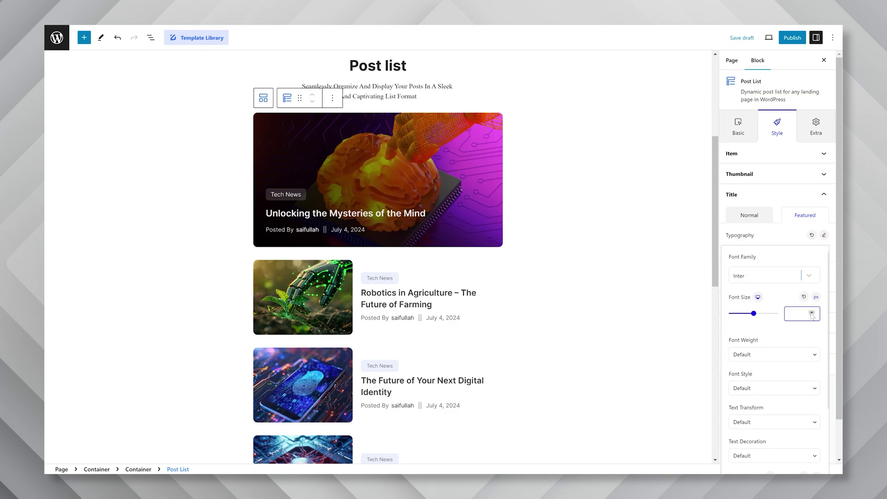
type("24")
left_click(782, 355)
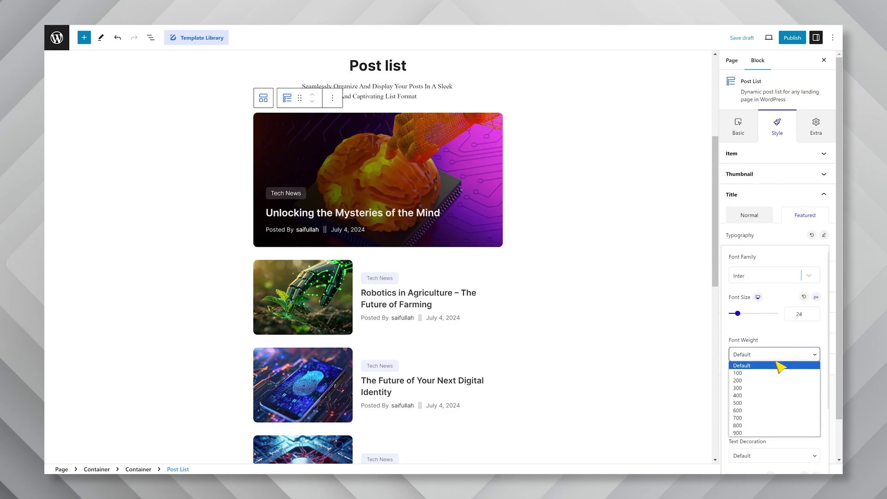
left_click(769, 411)
scroll(794, 378, "down", 2)
left_click(795, 453)
type("1.3")
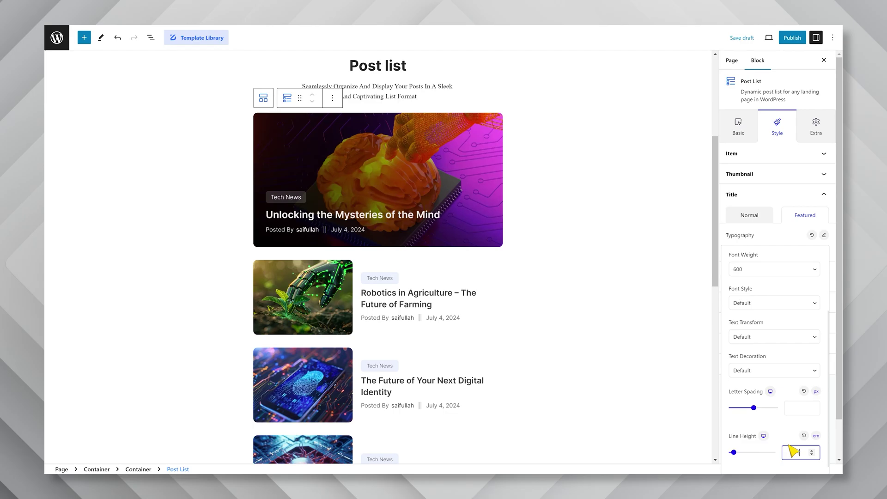
left_click(792, 217)
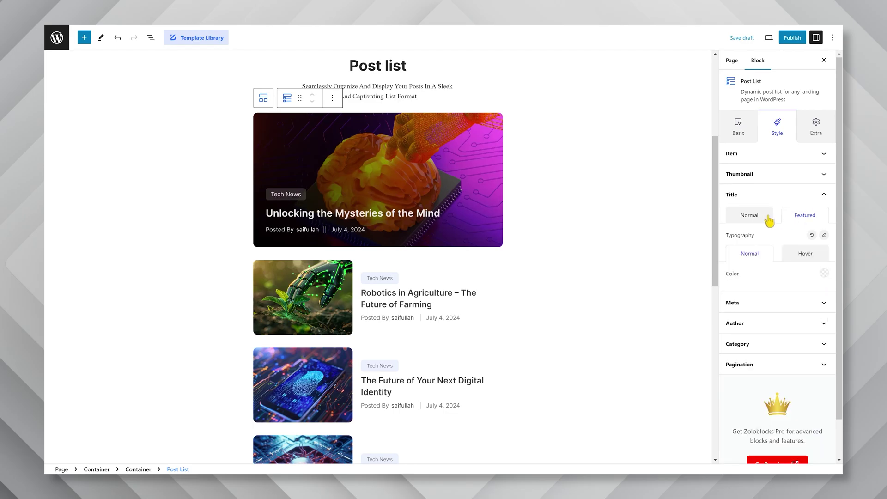
left_click(769, 218)
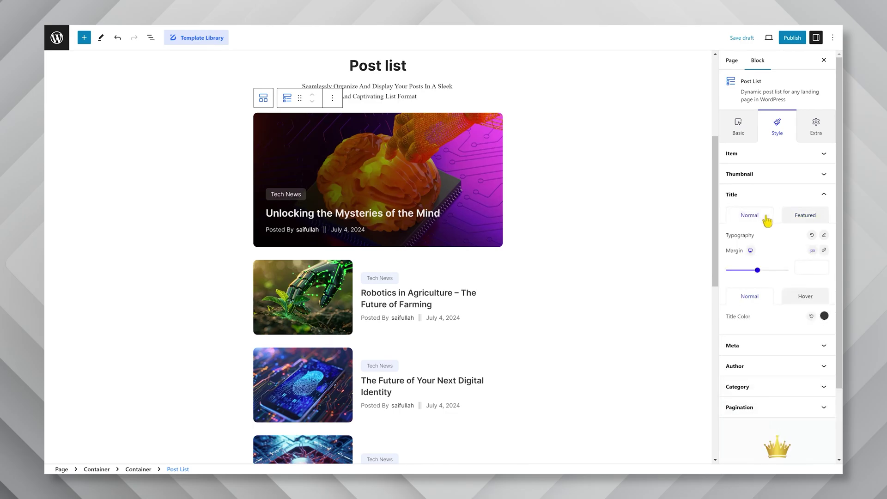
- Set the meta typography of the normal posts to Inter, 14 px, weight 400
left_click(767, 347)
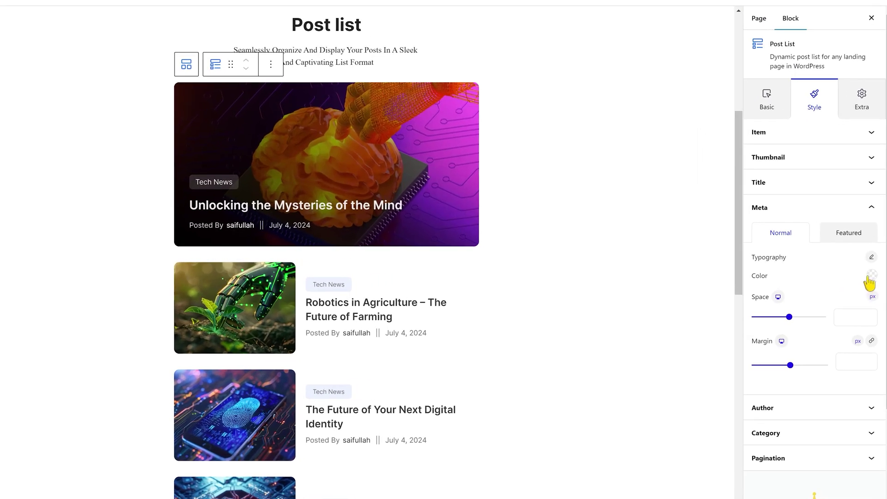
left_click(871, 258)
type("Inter")
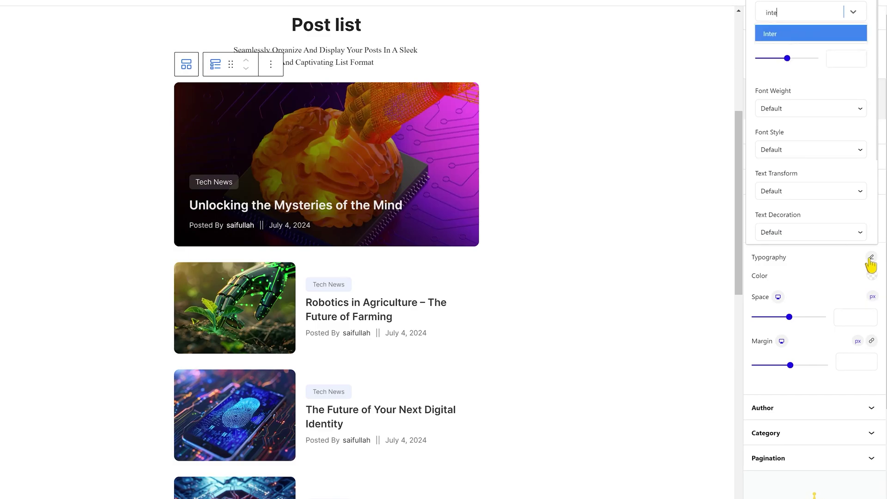
key("Return")
left_click(843, 59)
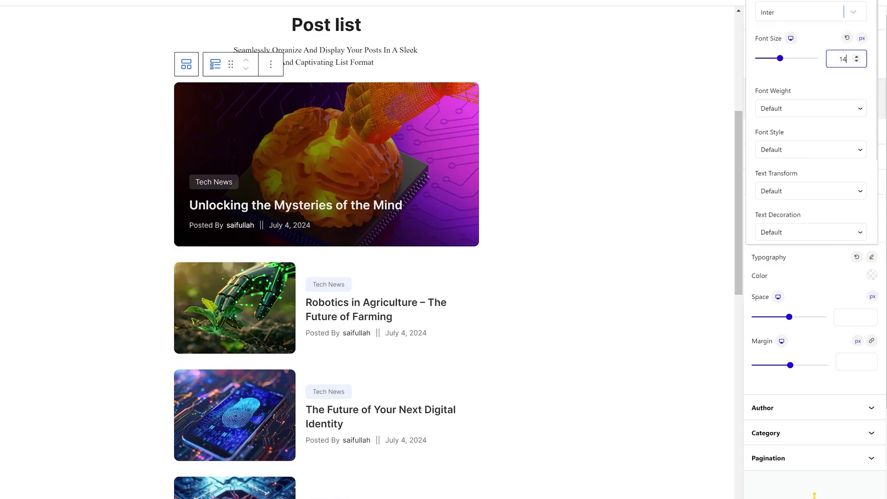
left_click(812, 109)
left_click(805, 158)
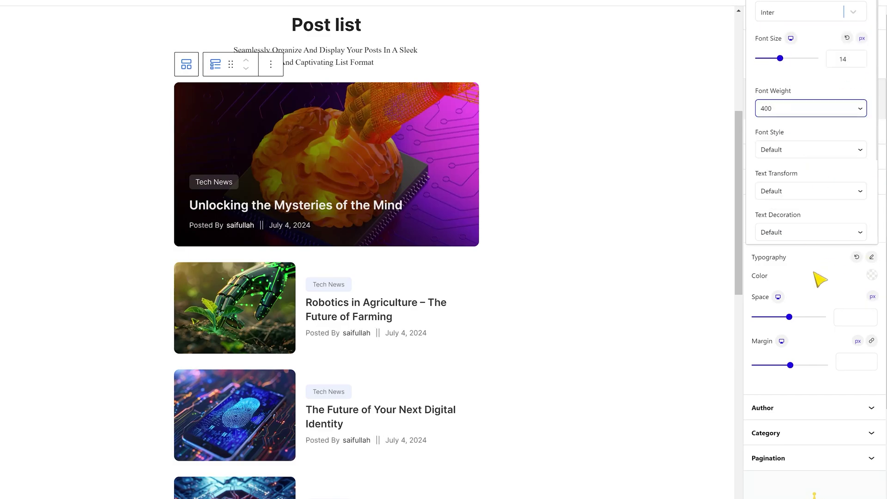
left_click(819, 279)
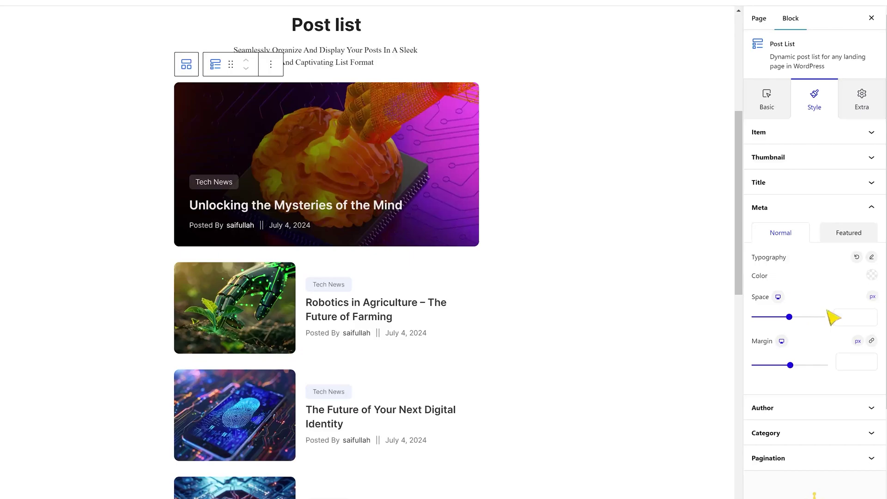
- Review the featured meta style options and the author's normal and hover color options
left_click(848, 238)
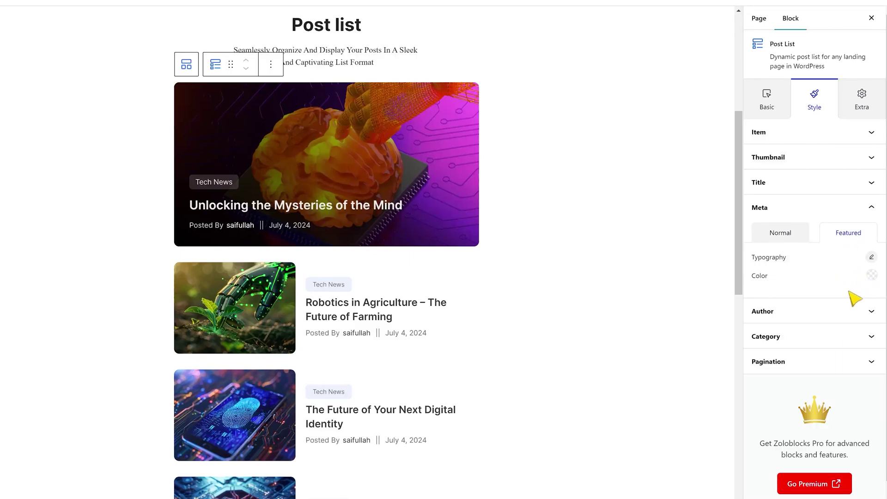
left_click(837, 319)
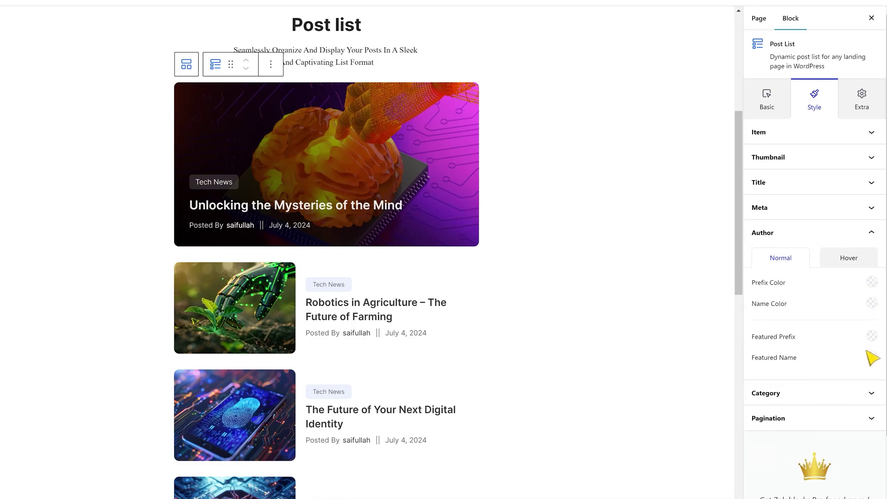
left_click(858, 260)
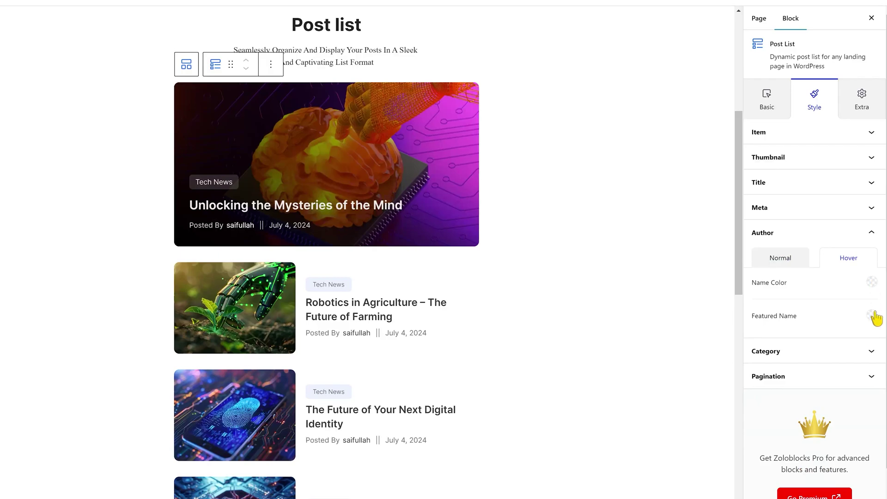
- Set the category label typography to Inter, 12 px, weight 500 and line height 1.5 em
left_click(834, 351)
left_click(871, 308)
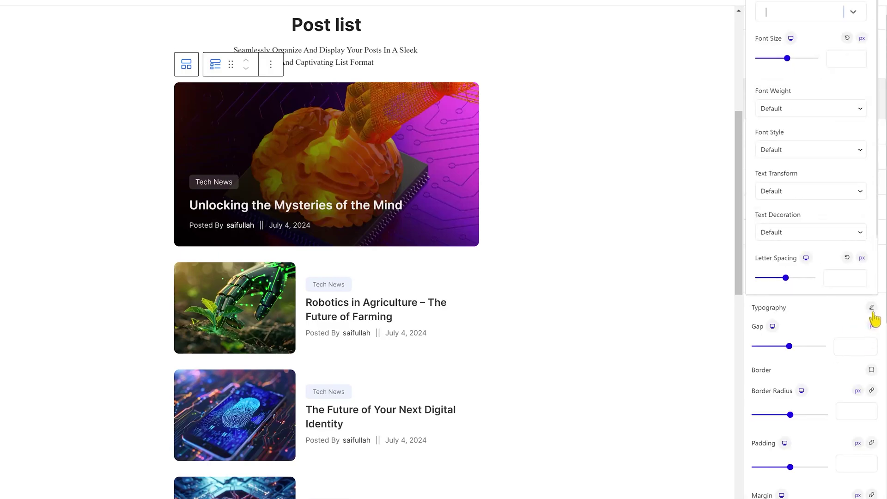
type("Inter")
key("Return")
left_click(846, 59)
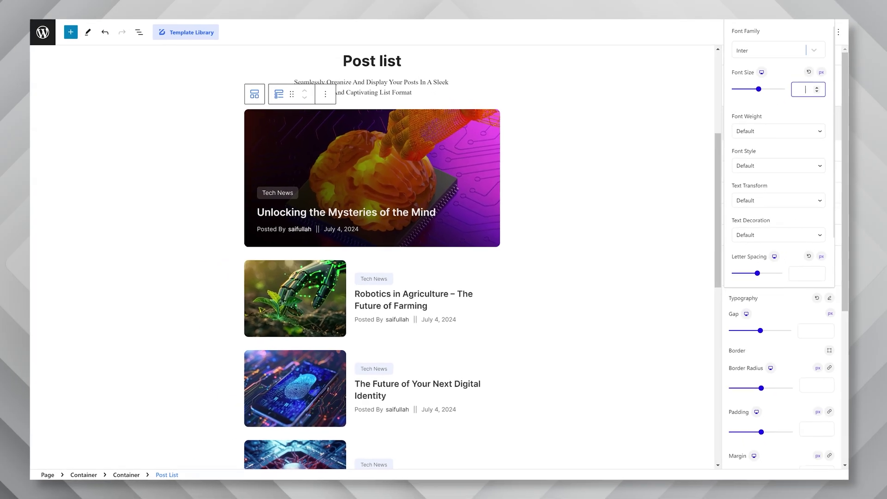
type("12")
left_click(788, 135)
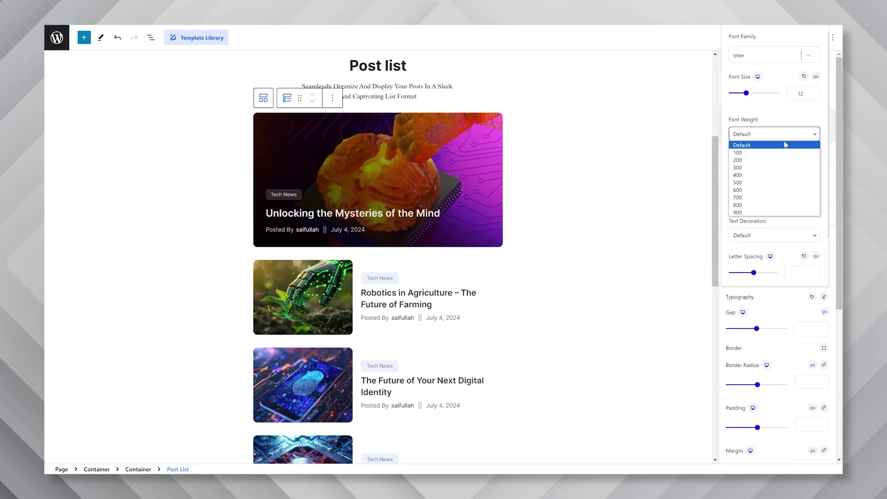
left_click(770, 183)
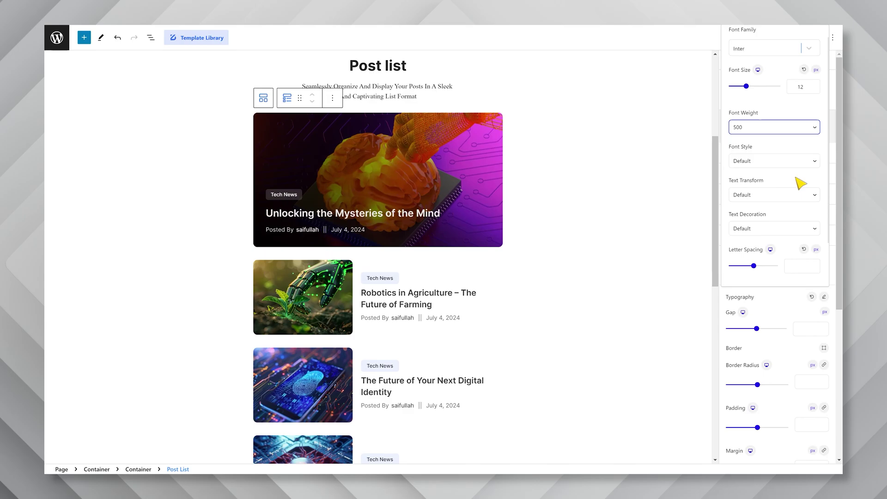
scroll(798, 222, "down", 2)
left_click(798, 265)
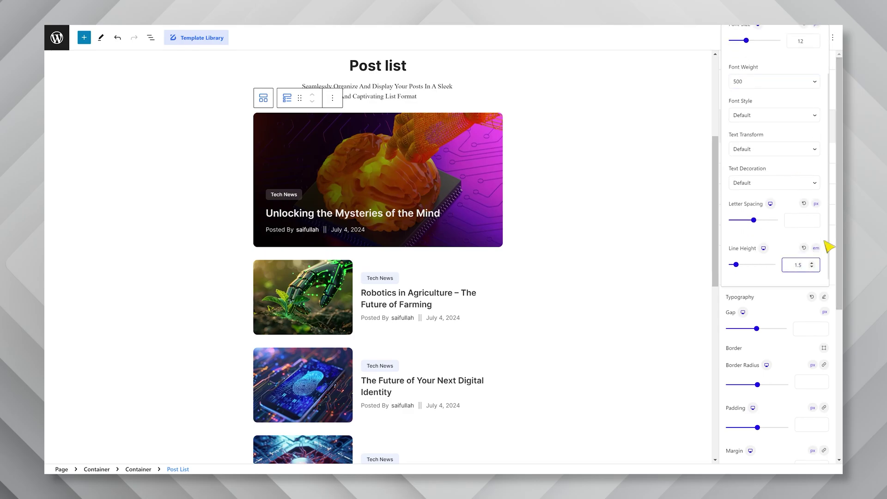
left_click(793, 304)
- Give the category labels a #2667FF background and #FFFFFF text color in their normal state
scroll(804, 299, "down", 2)
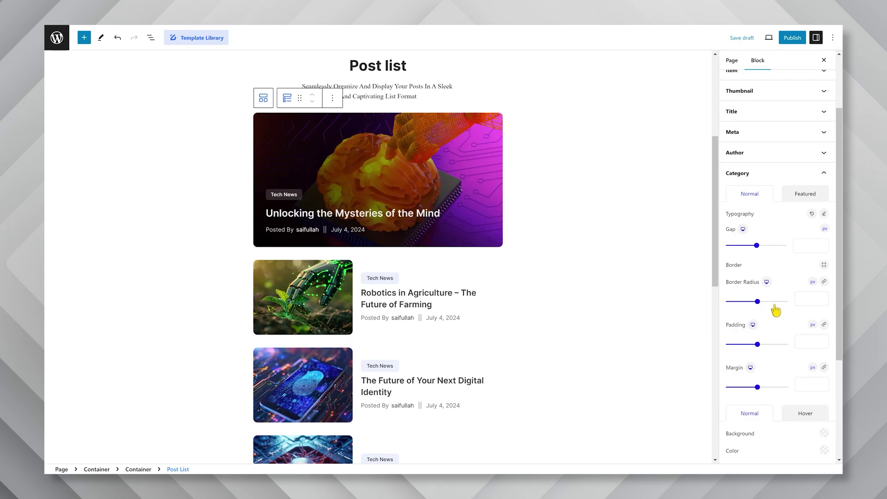
scroll(766, 348, "down", 1)
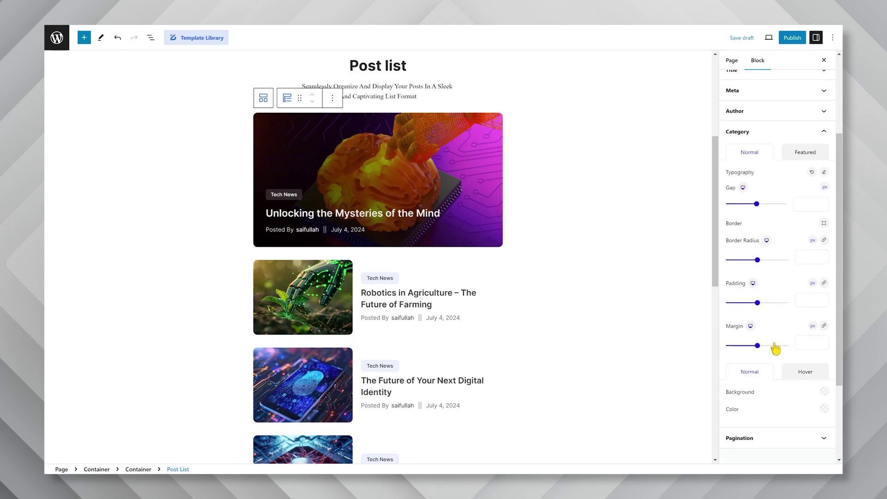
left_click(824, 391)
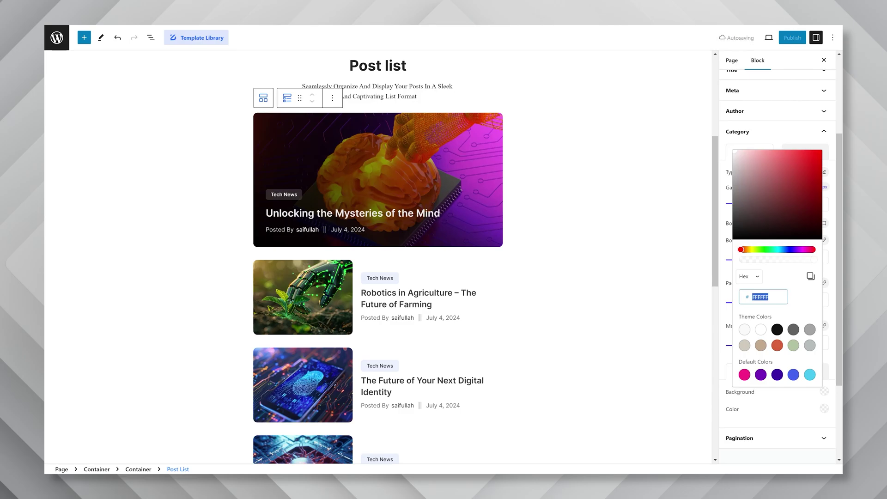
type("2667ff")
left_click(792, 414)
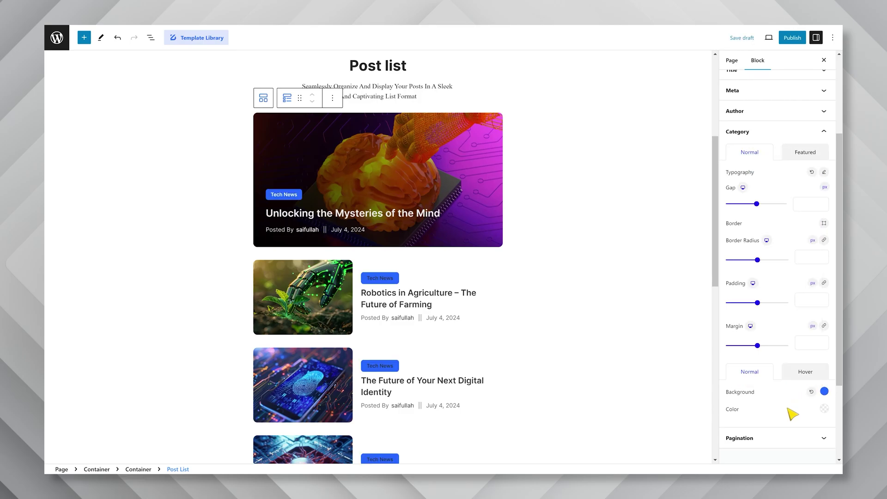
left_click(824, 409)
left_click_drag(762, 212, 729, 172)
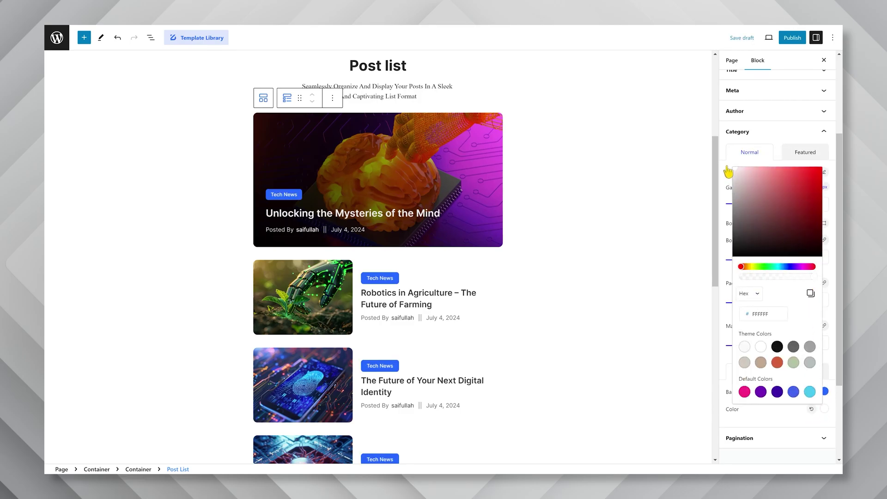
left_click(774, 416)
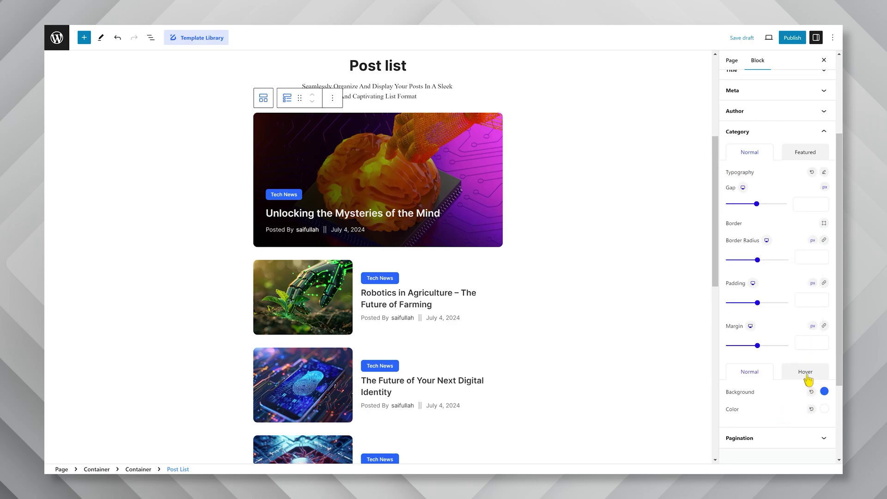
- Give the category labels of the normal posts a #FA7902 background and a near-white text color in their hover state
left_click(806, 375)
left_click(824, 392)
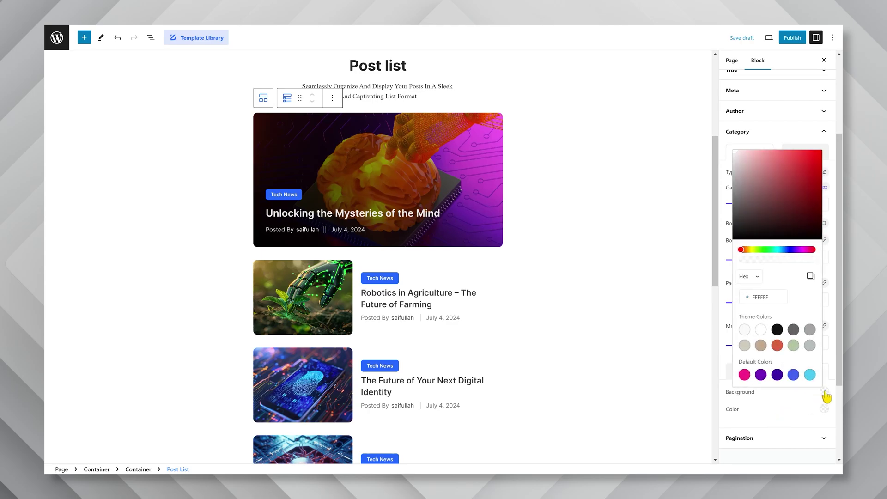
left_click(763, 296)
type("fa7902")
left_click(772, 418)
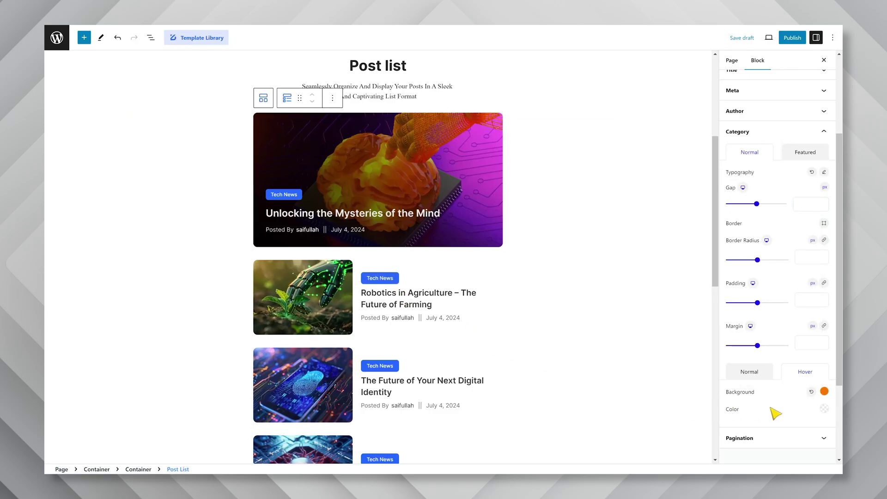
left_click(824, 409)
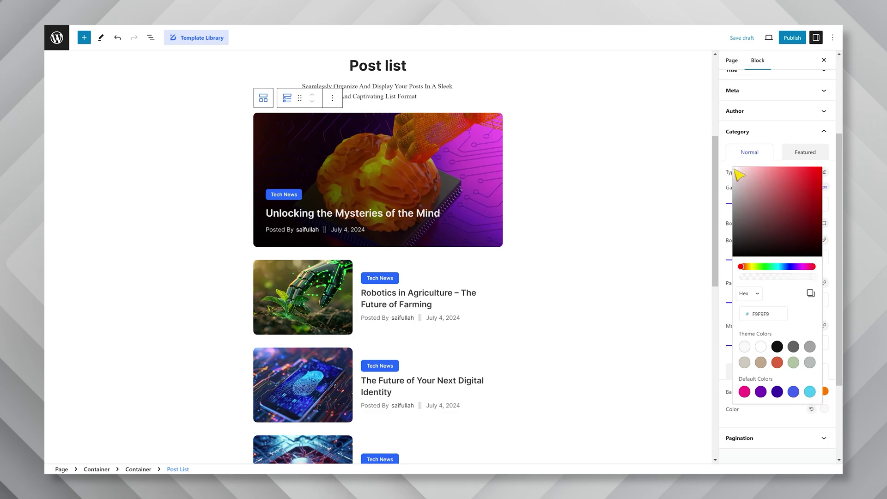
left_click(782, 422)
- Set the featured post's category label typography to Inter at 12 px and choose a font weight
left_click(802, 153)
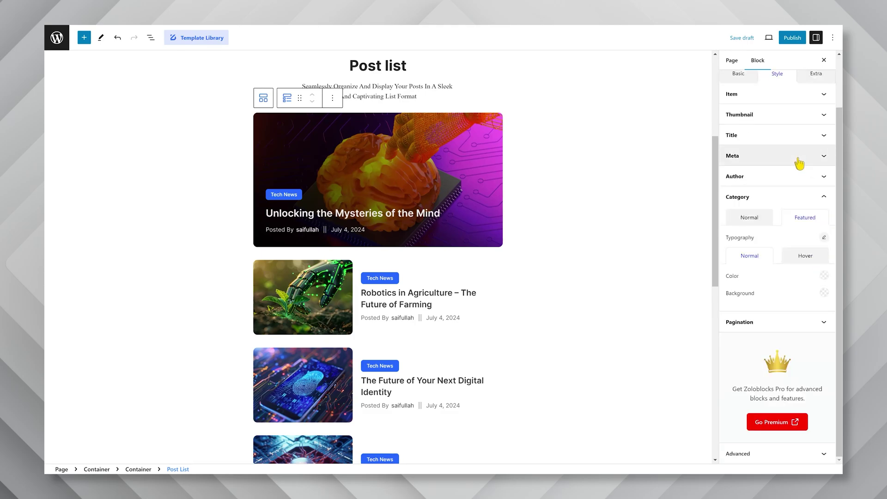
left_click(824, 237)
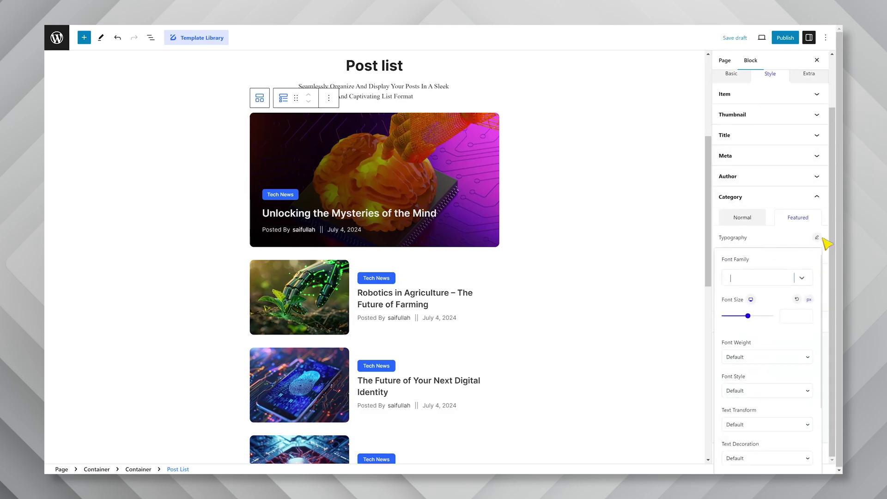
key("Down")
key("Down")
key("Return")
type("12")
left_click(760, 361)
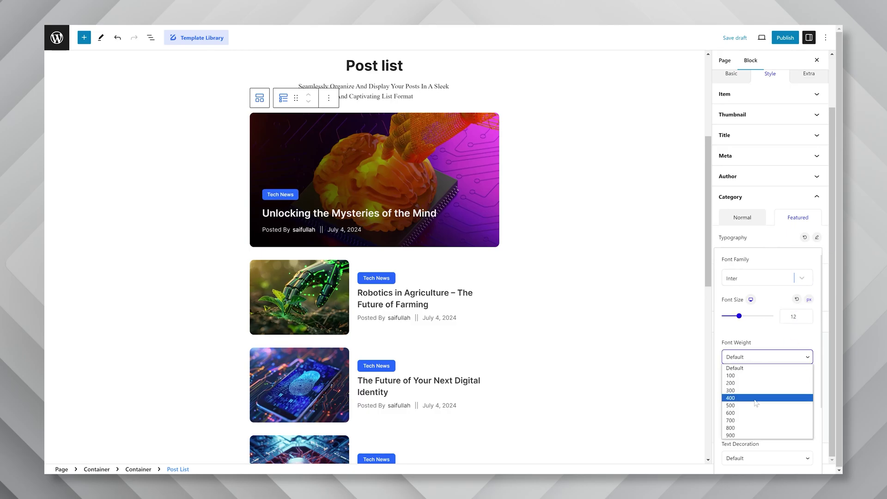
left_click(739, 403)
left_click(783, 250)
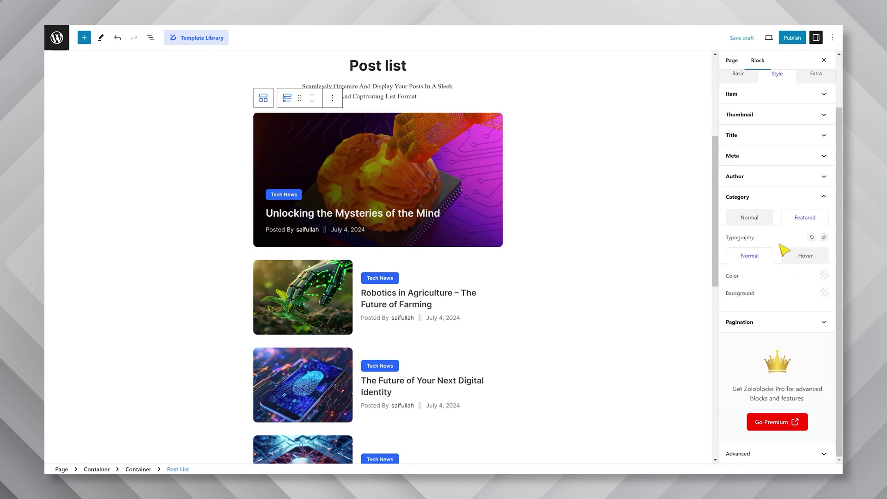
- Give the featured category label a #FFFFFF text color and a #FA7902 background in its normal state
left_click(823, 276)
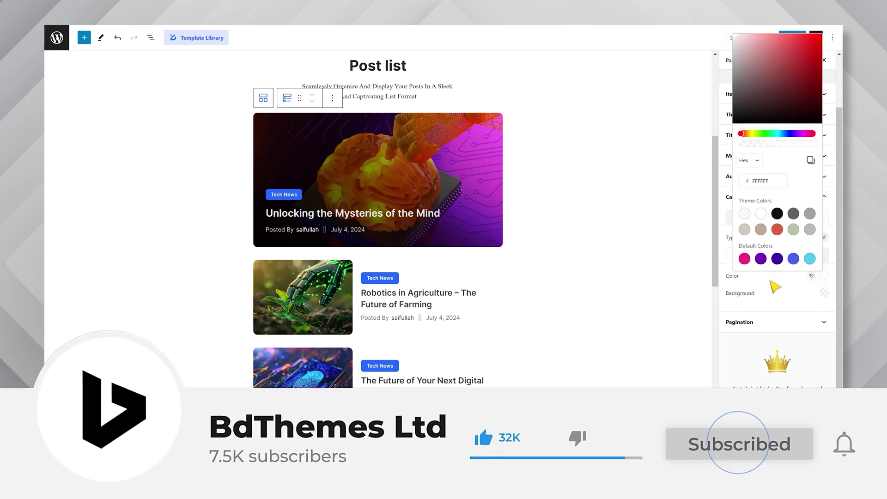
left_click(824, 292)
left_click(824, 292)
left_click(763, 198)
type("FA7902")
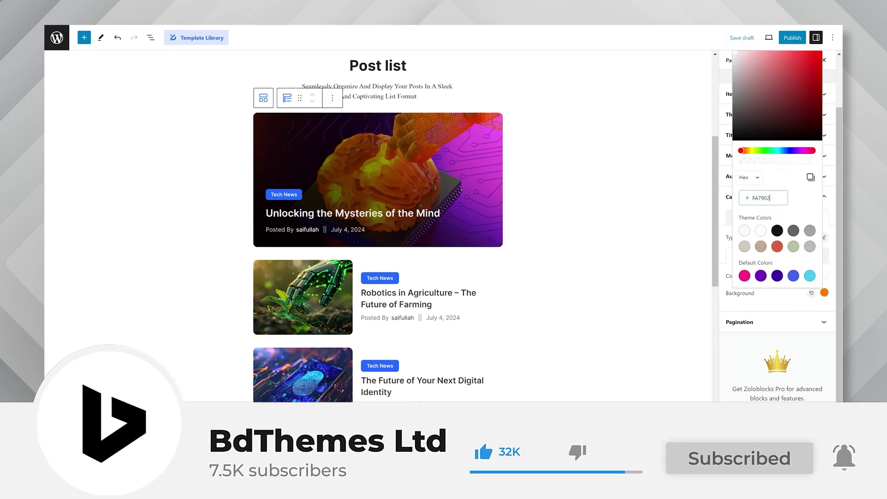
left_click(785, 303)
- Try the left, center and right pagination alignments, then keep the pagination aligned left
left_click_drag(713, 248, 720, 321)
left_click(781, 326)
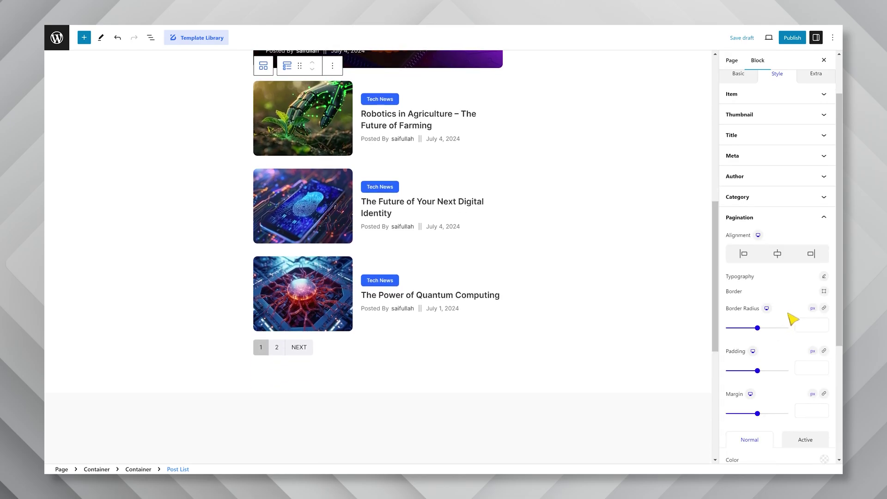
left_click(745, 255)
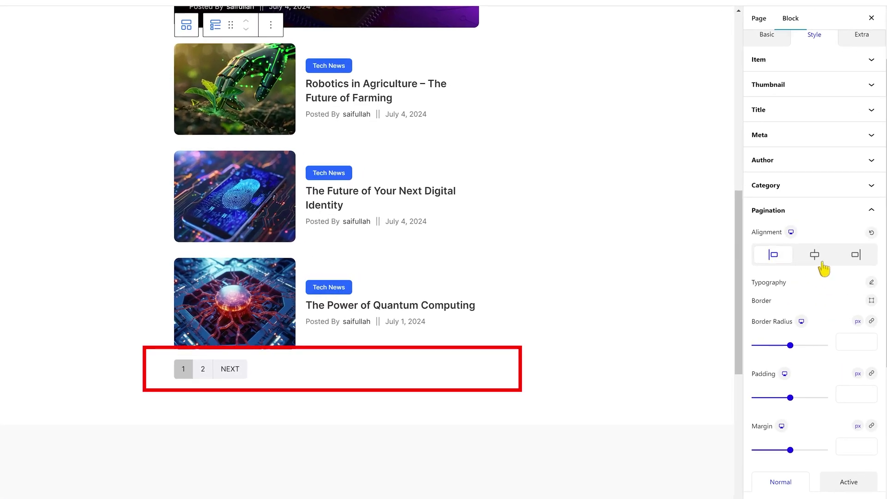
left_click(819, 259)
left_click(857, 260)
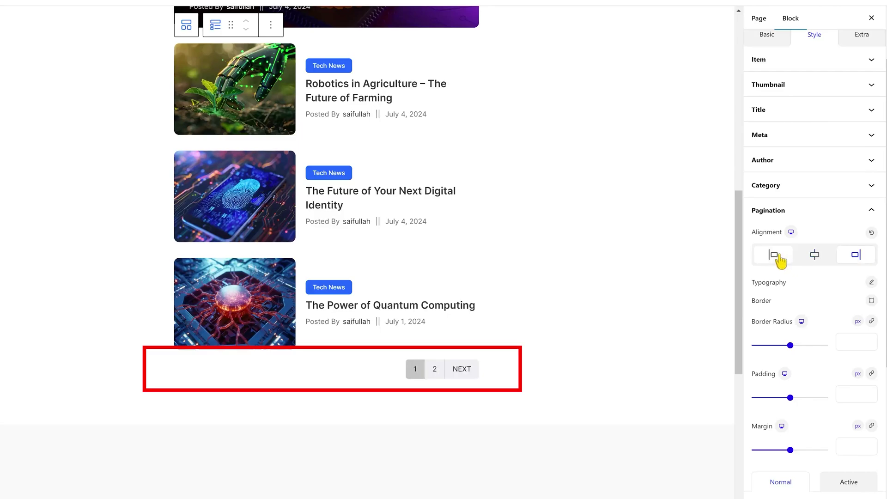
left_click(779, 257)
- Set the pagination typography to Inter at 13 px and choose a font weight
left_click(871, 282)
type("inter")
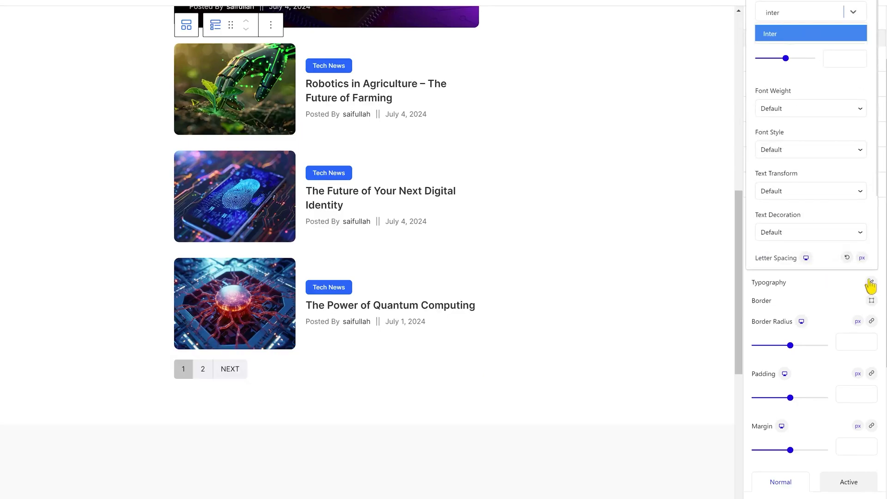
key("Return")
left_click(839, 59)
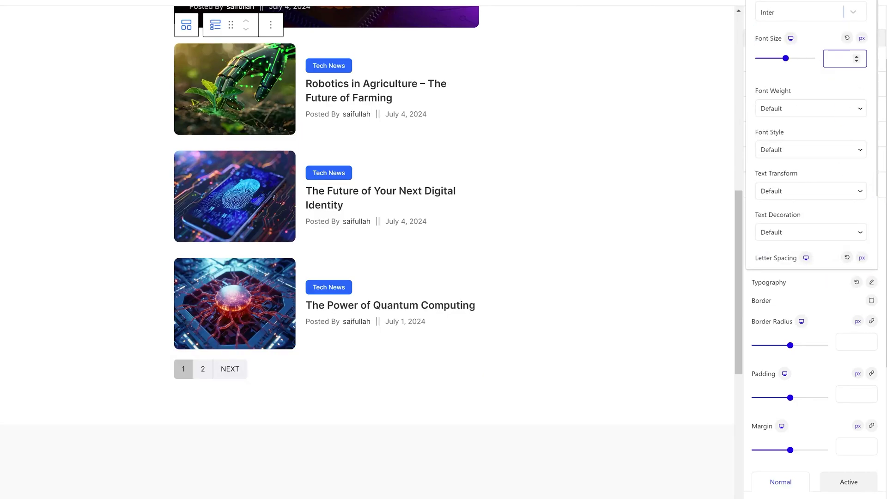
type("13")
left_click(817, 108)
left_click(810, 173)
left_click(842, 280)
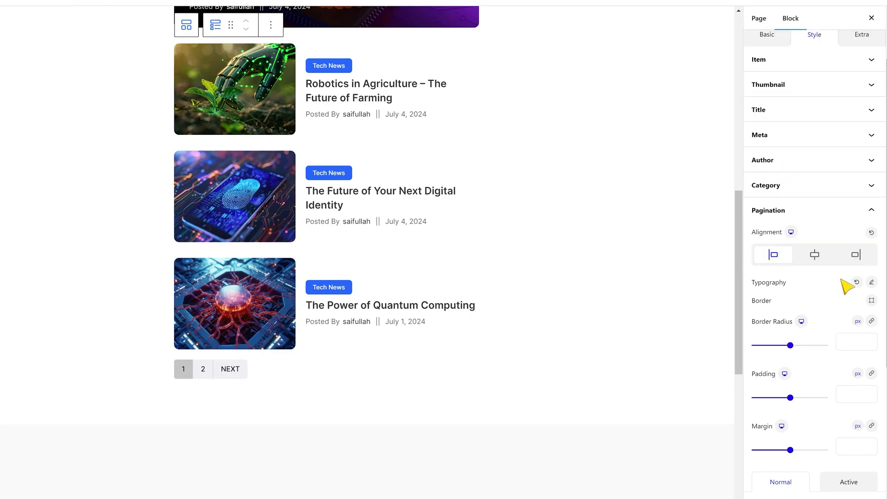
- Give the pagination buttons a #FEFEFE text color and a #2667FF background in their normal state
scroll(841, 281, "down", 1)
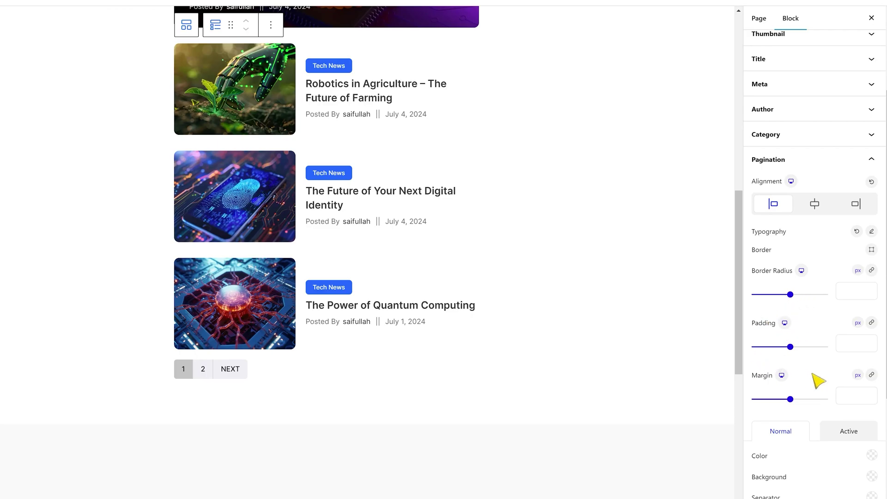
scroll(822, 384, "down", 1)
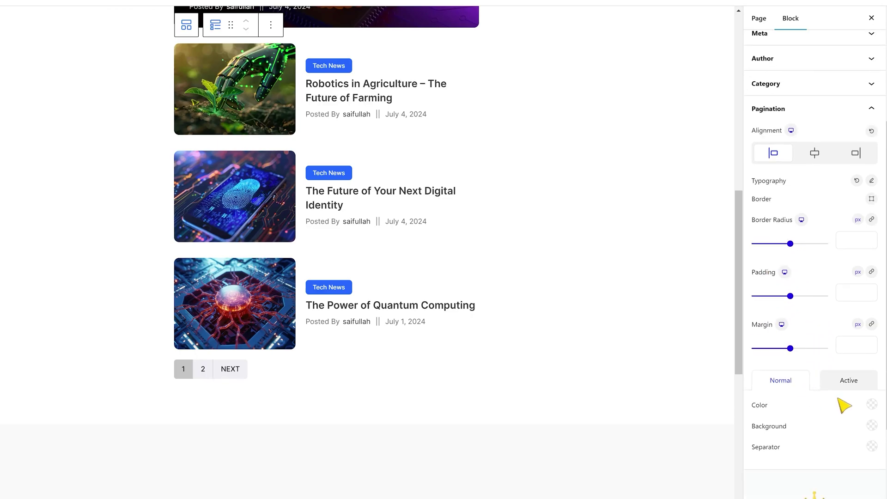
left_click(872, 405)
left_click(790, 145)
left_click_drag(790, 145, 753, 113)
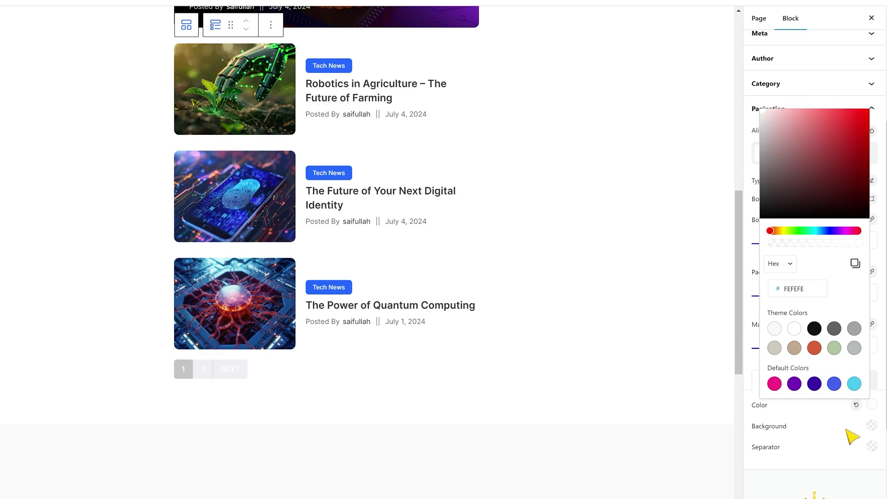
left_click(871, 425)
left_click(871, 425)
double_click(797, 309)
type("2667ff")
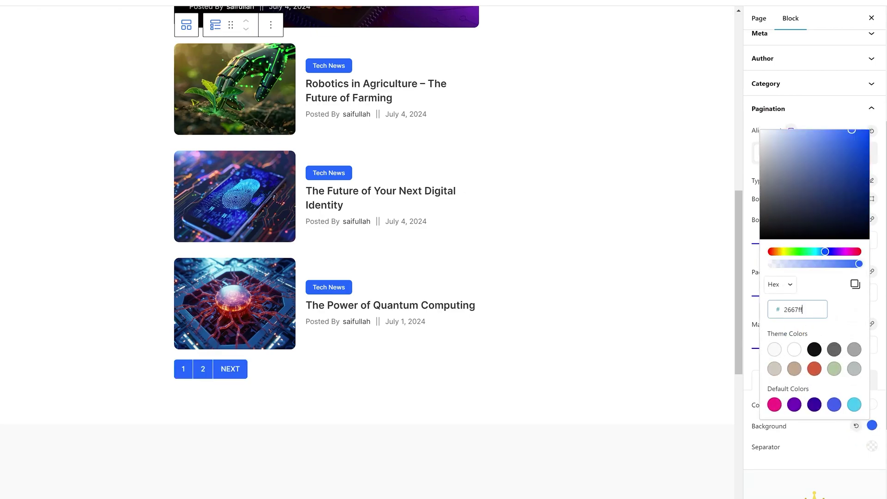
left_click(812, 448)
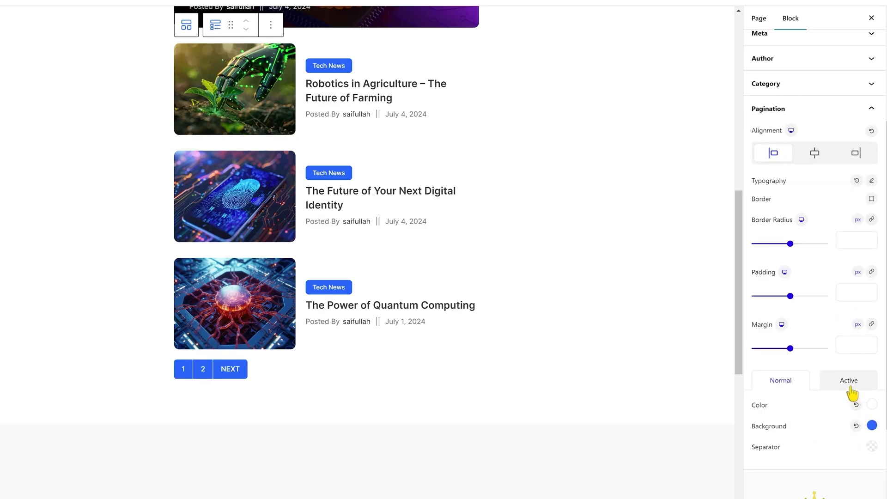
- Give the active pagination button a #FFFFFF text color and a #0B51F7 background
left_click(852, 394)
left_click(870, 405)
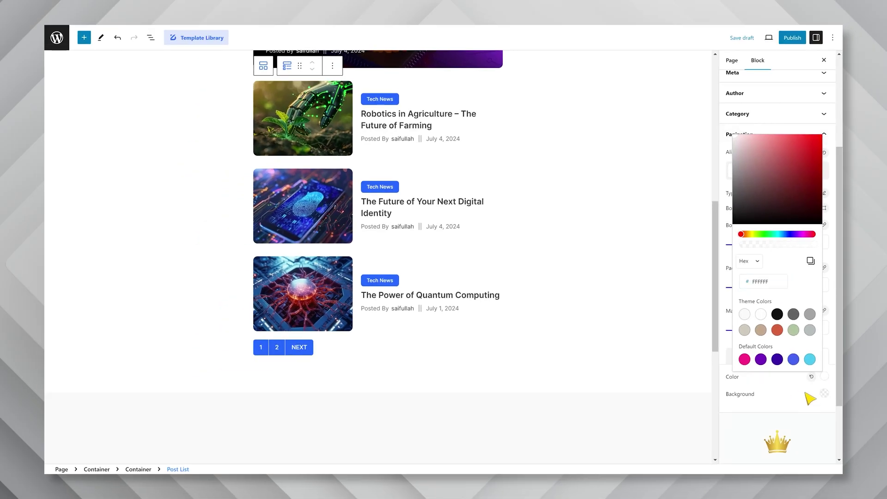
left_click(827, 406)
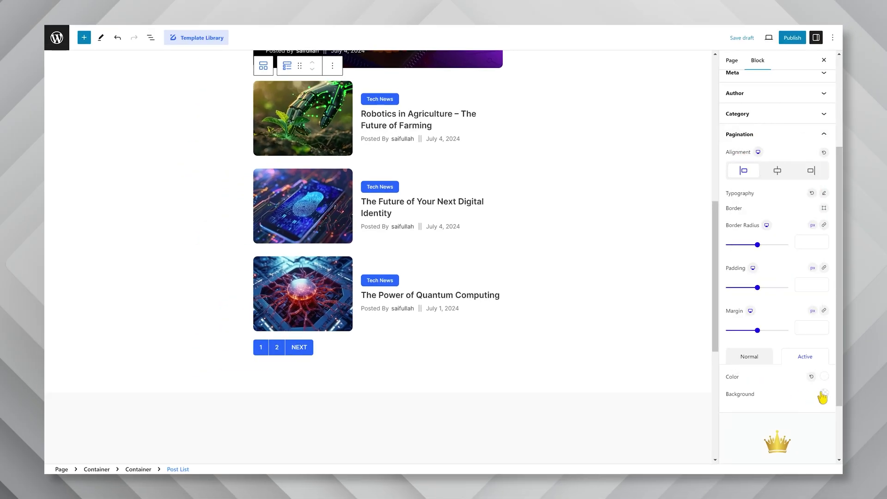
left_click(823, 396)
double_click(760, 298)
key("ctrl+v")
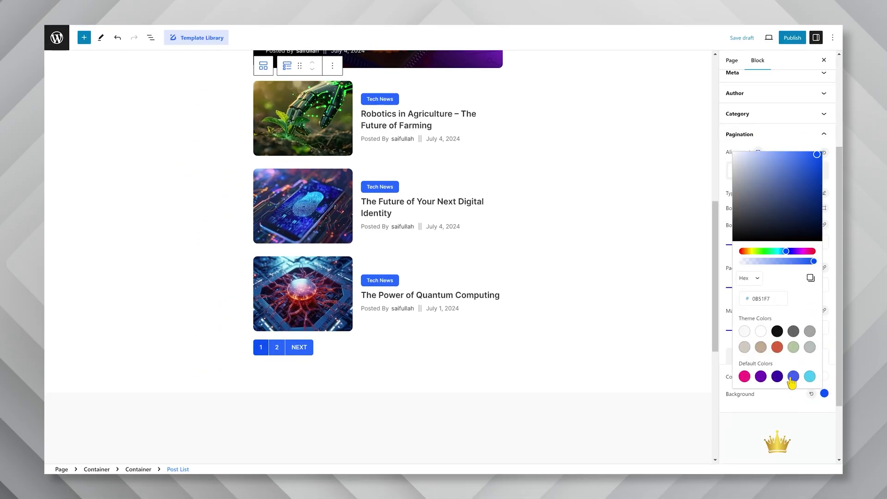
left_click(789, 406)
scroll(793, 407, "up", 5)
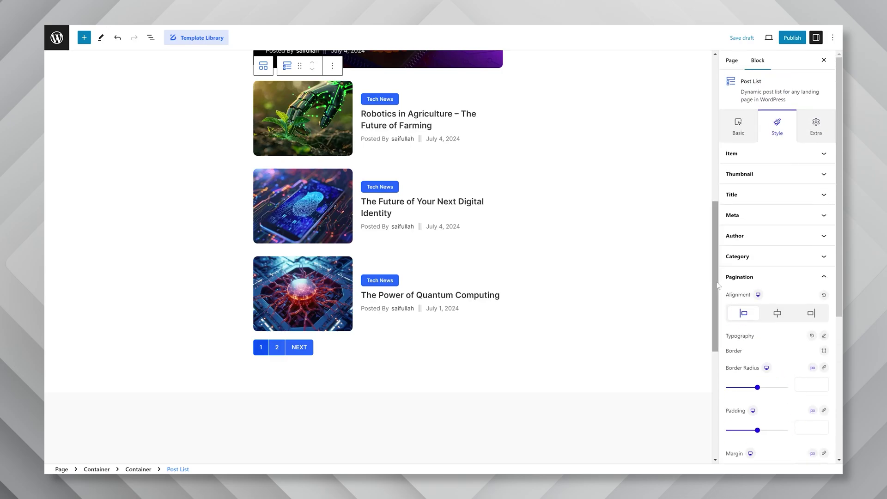
left_click_drag(719, 285, 713, 204)
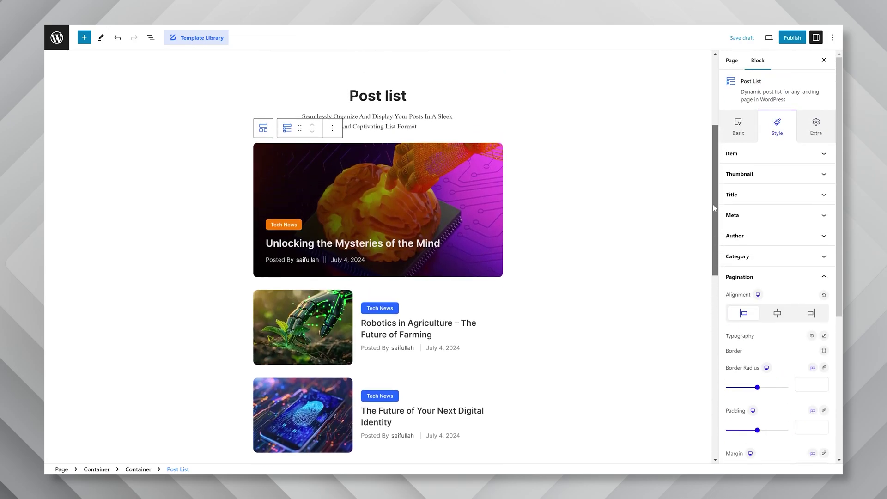